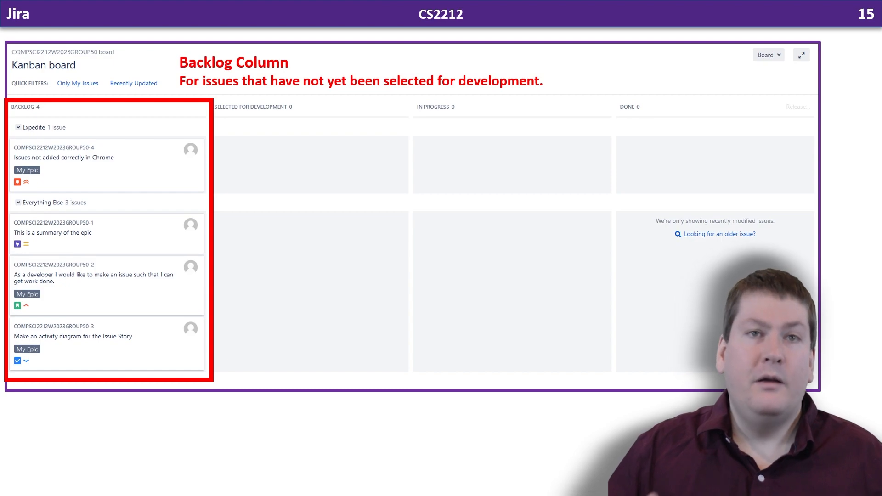
key(Right)
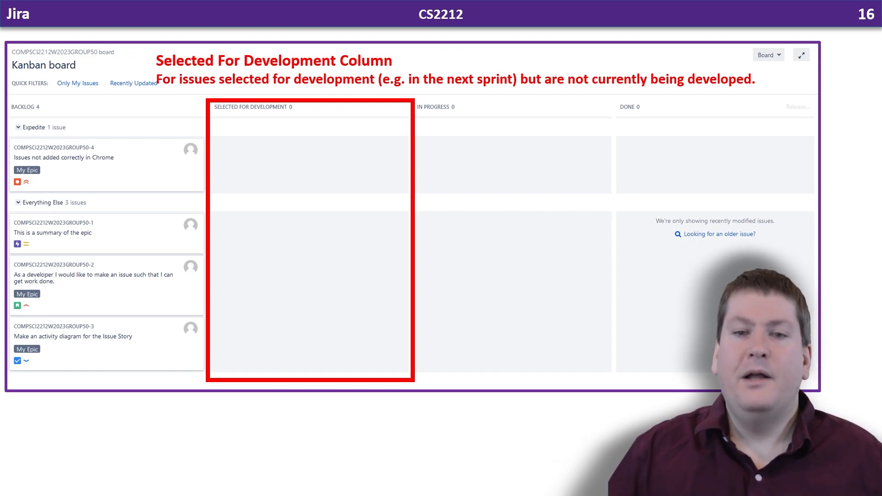
key(Right)
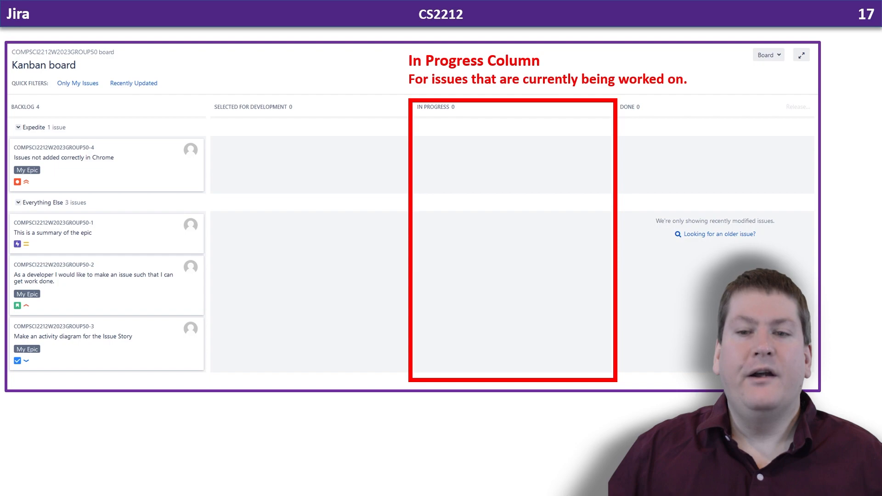
key(Right)
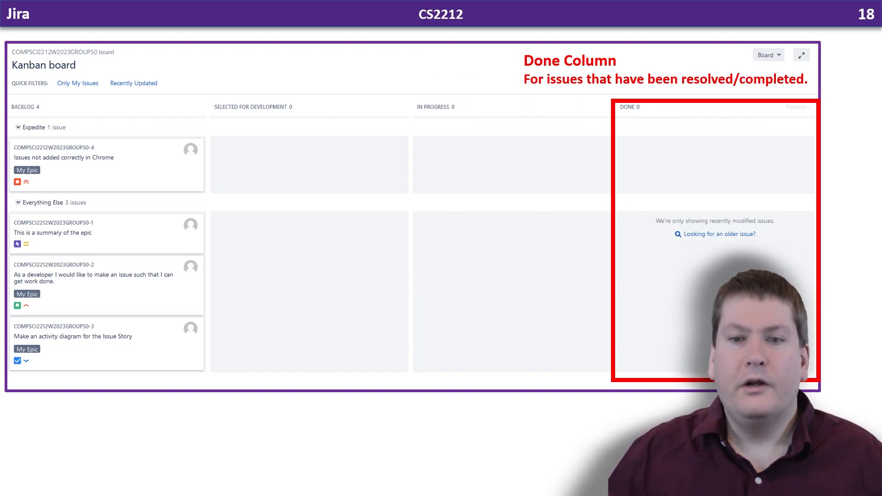
key(Right)
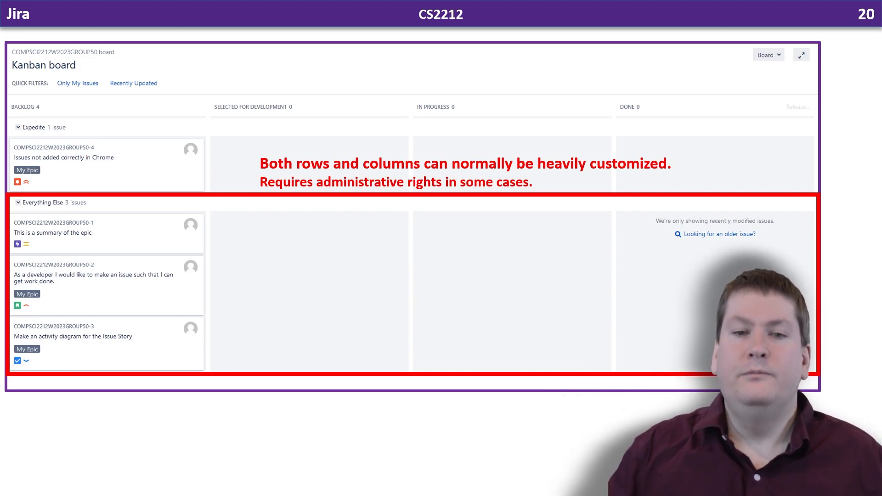
key(Right)
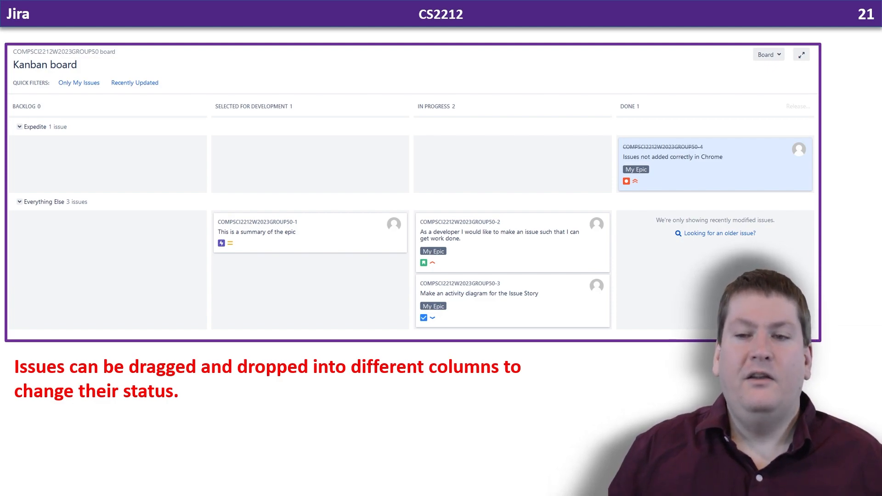
key(Right)
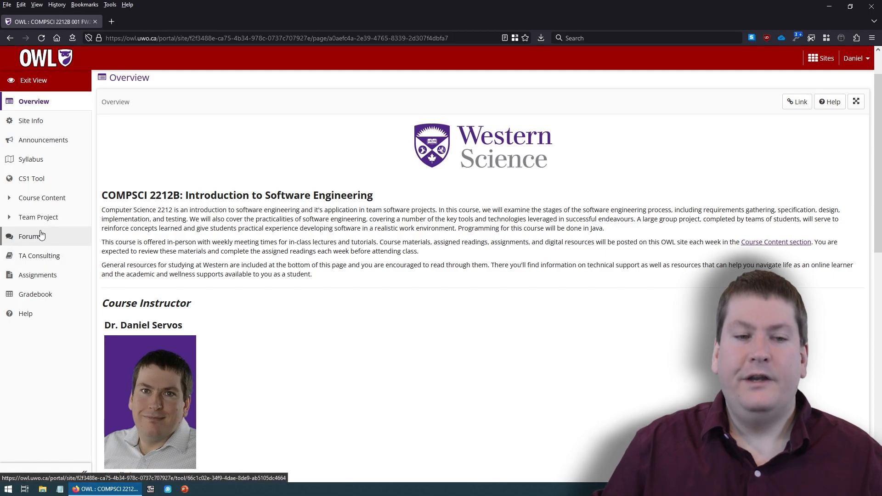
- Open the Team Project's Project Software page and review the Confluence and Jira access instructions
click(48, 218)
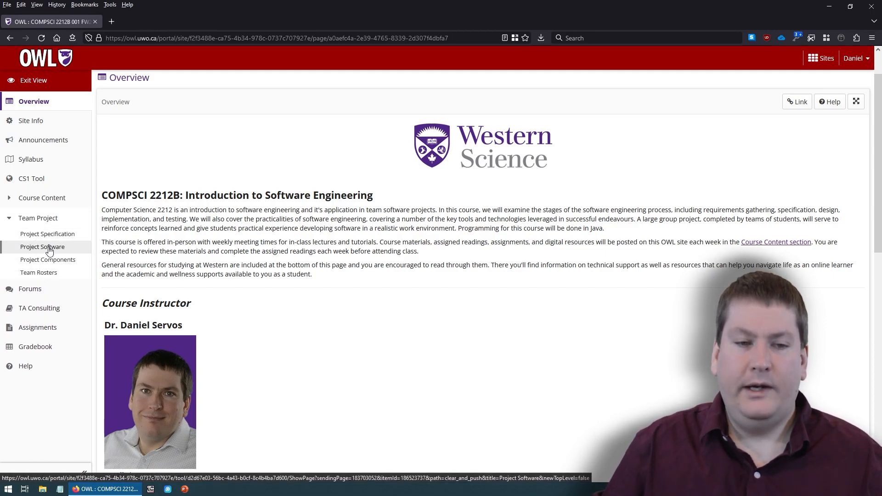
click(49, 250)
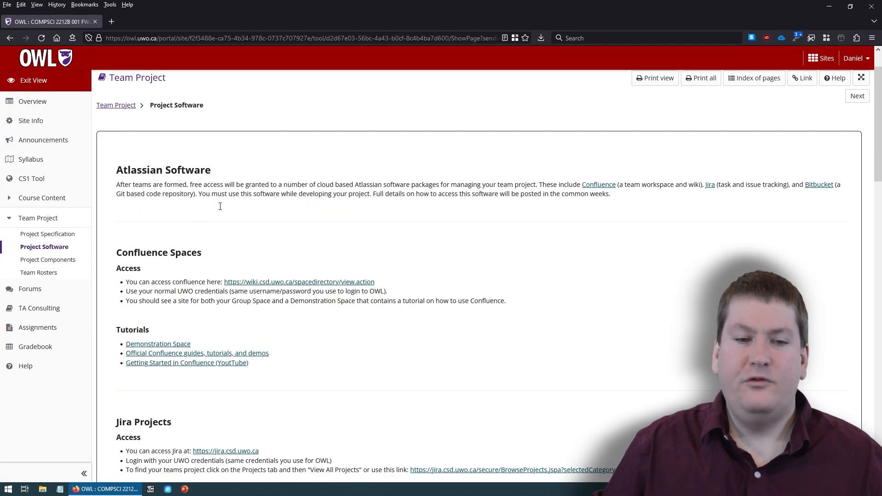
scroll(210, 233, down, 3)
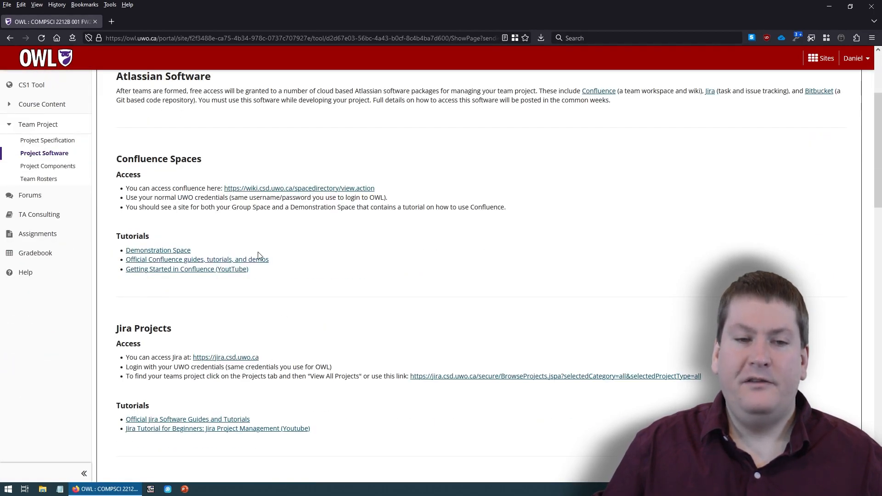
scroll(259, 255, up, 1)
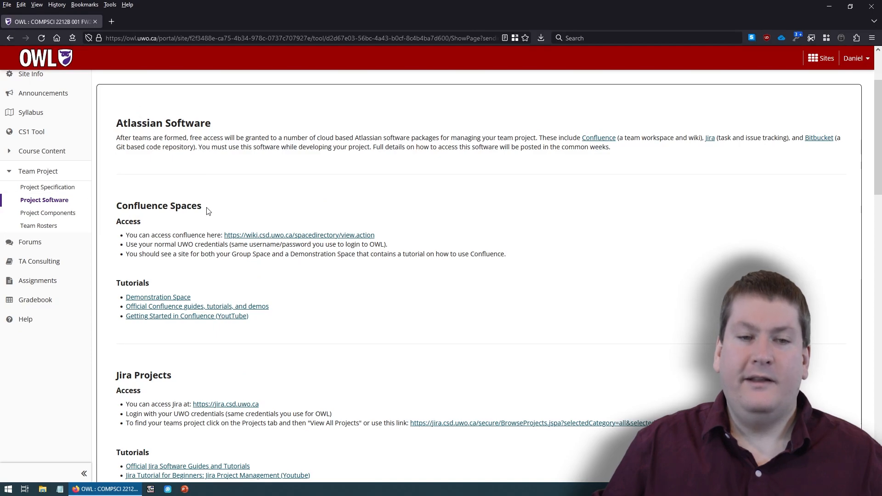
scroll(198, 202, down, 2)
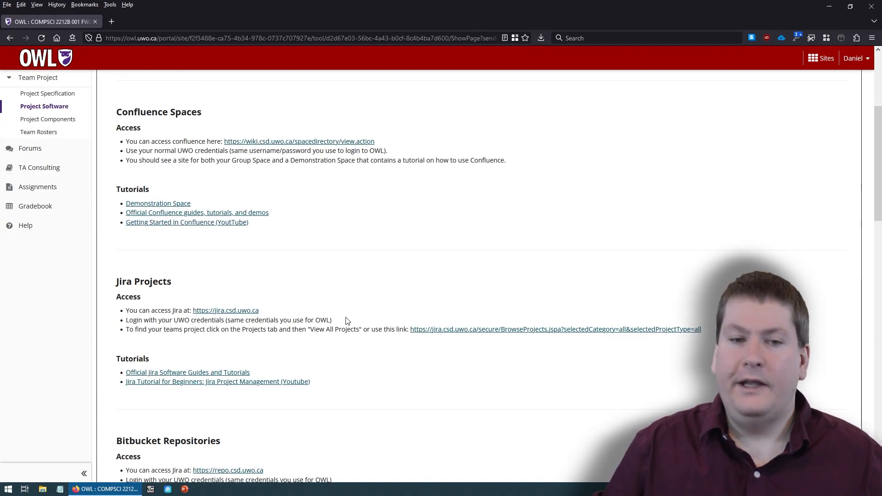
scroll(309, 317, down, 1)
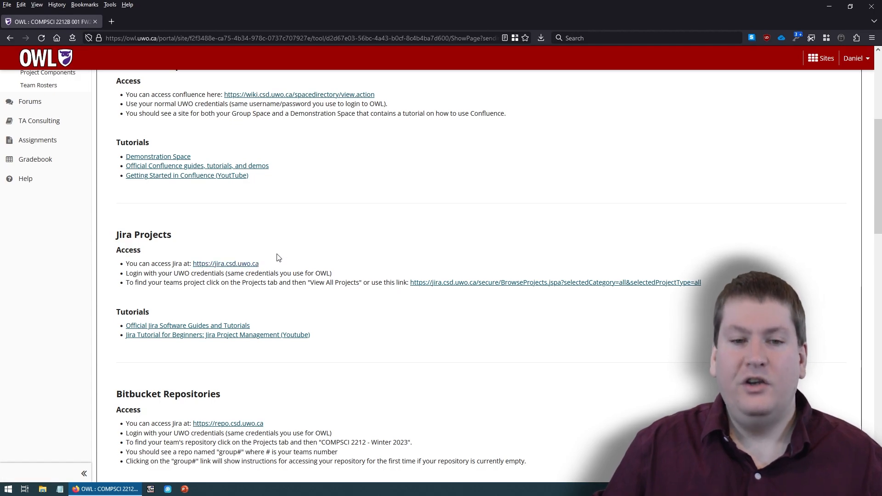
click(242, 264)
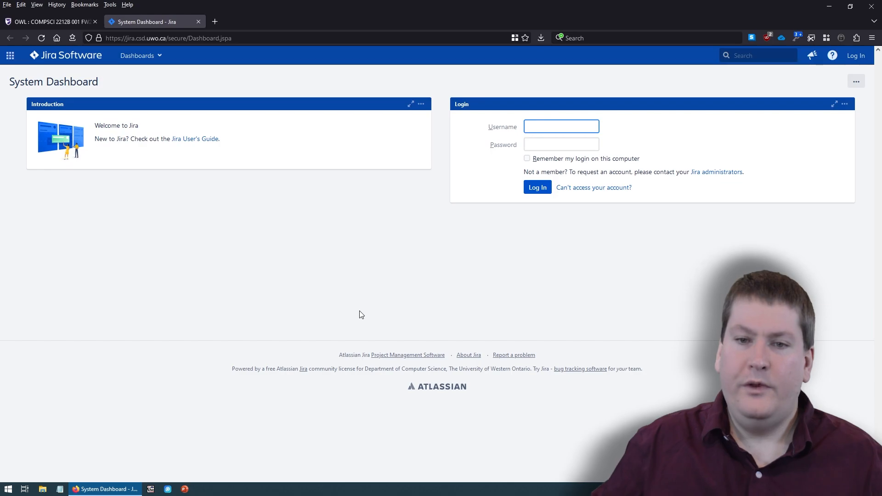
key(Tab)
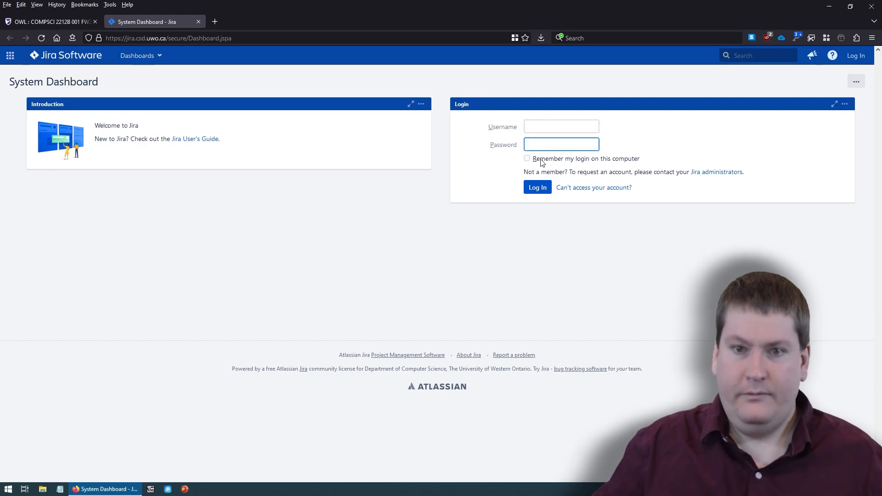
click(535, 188)
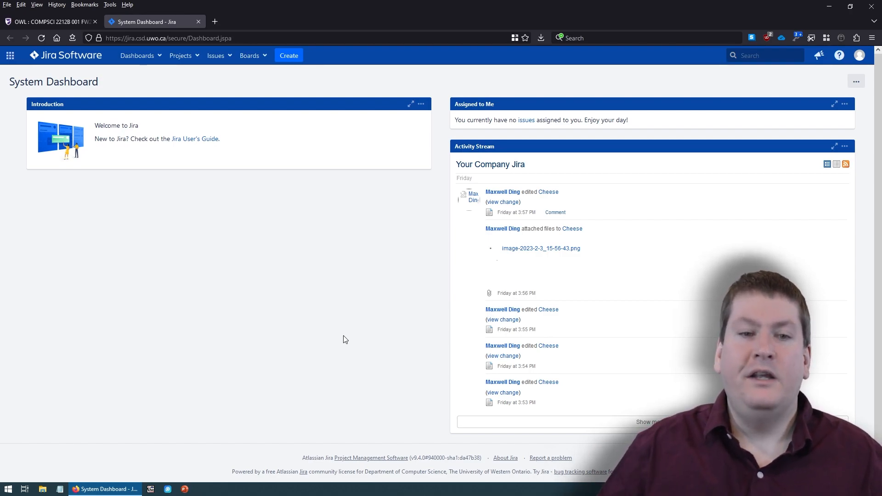
- Open the COMPSCI 2212 - Winter 2023 - Group 50 project from the list of all projects and show its Kanban board
click(192, 57)
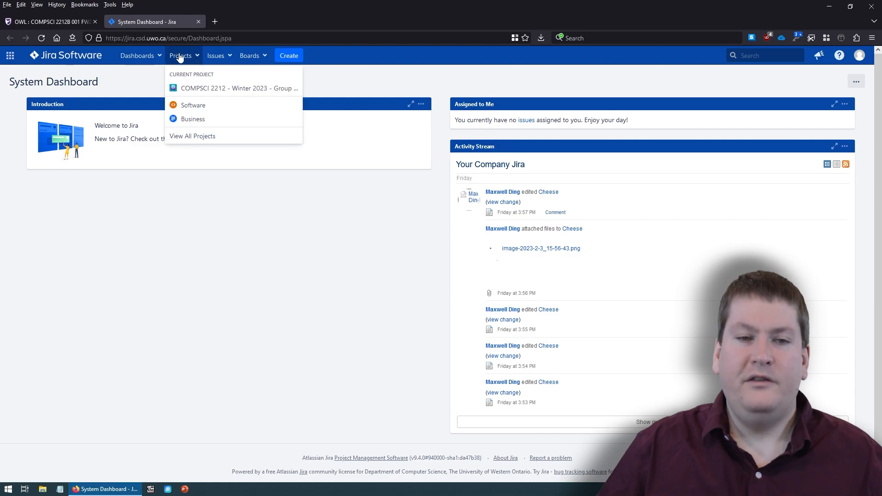
click(208, 137)
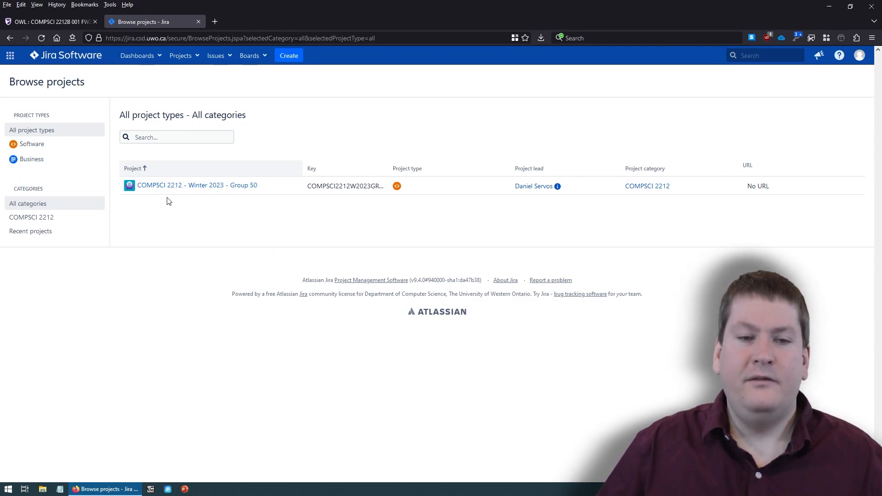
click(245, 186)
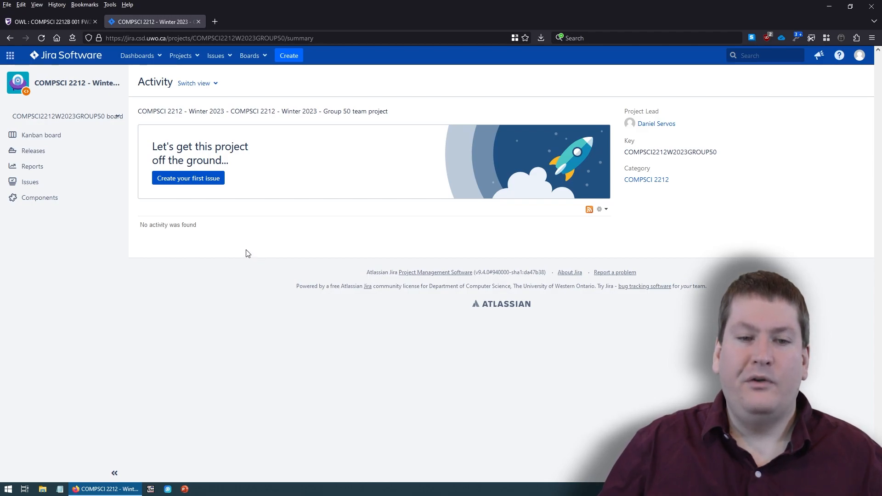
click(38, 140)
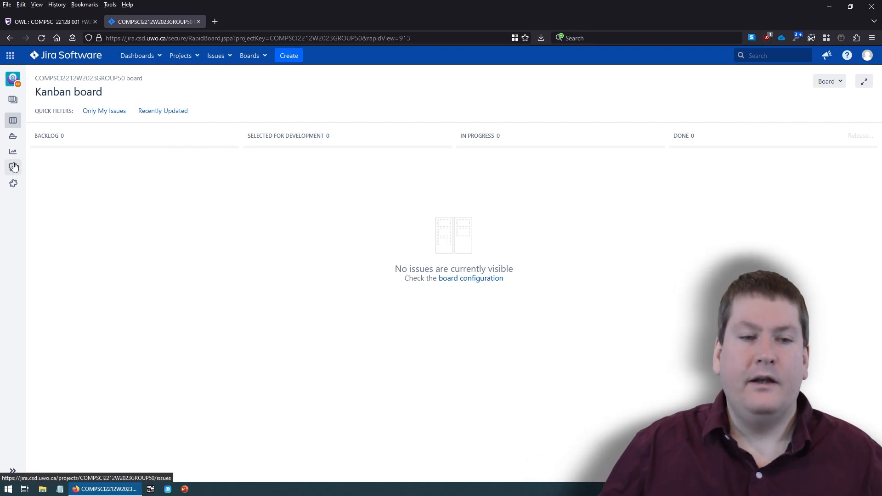
- In the project's issues, start a new Epic with the summary "Admin POI Editor" and open it in the full creation dialog
click(14, 169)
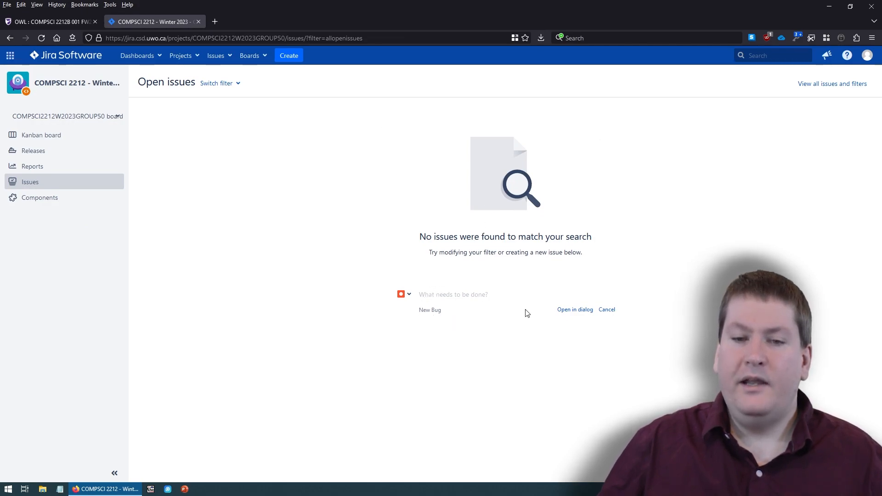
click(413, 295)
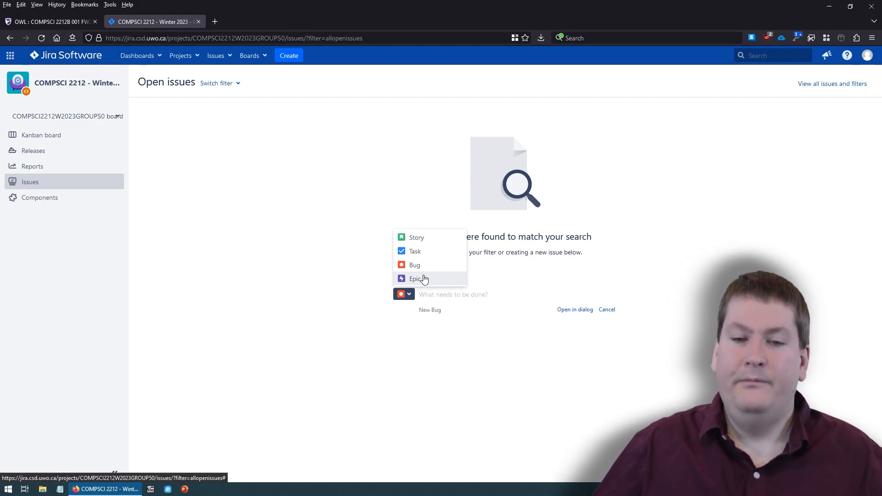
click(422, 280)
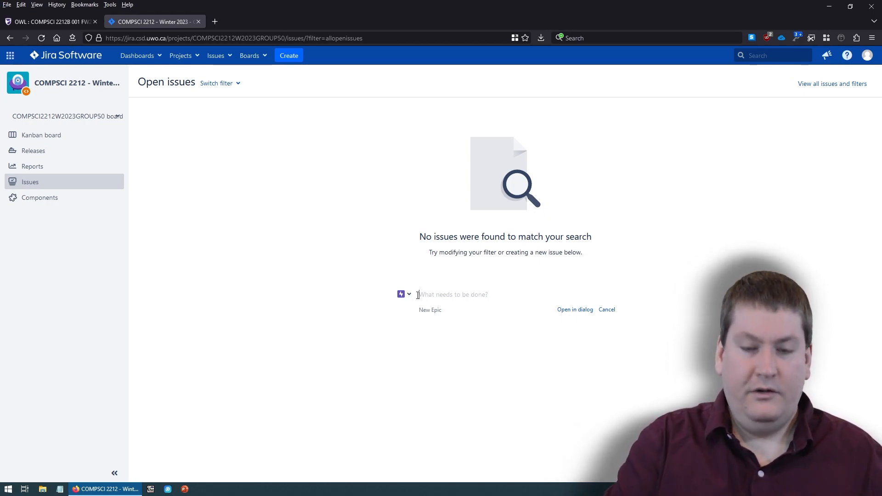
text(Admin)
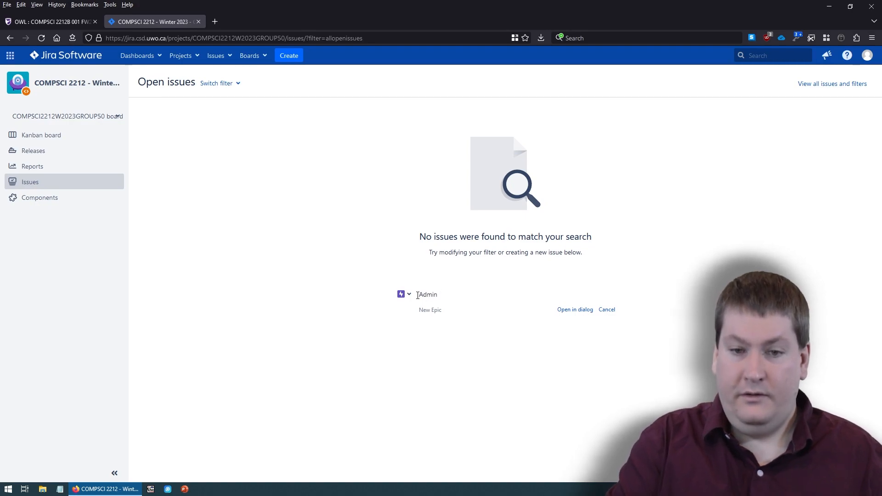
text( Po)
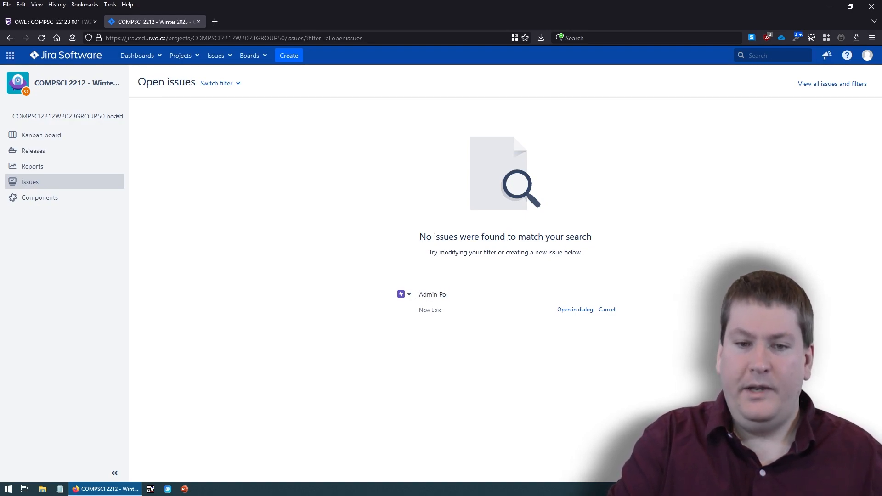
text(I Editor)
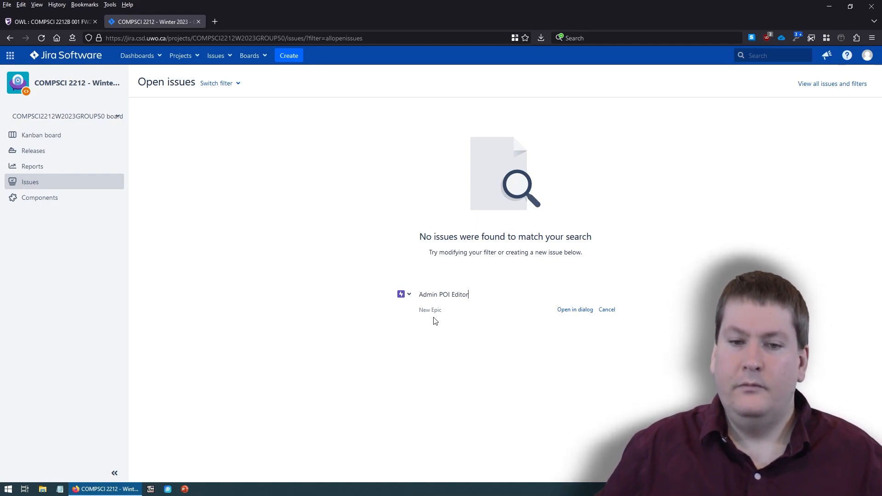
click(565, 311)
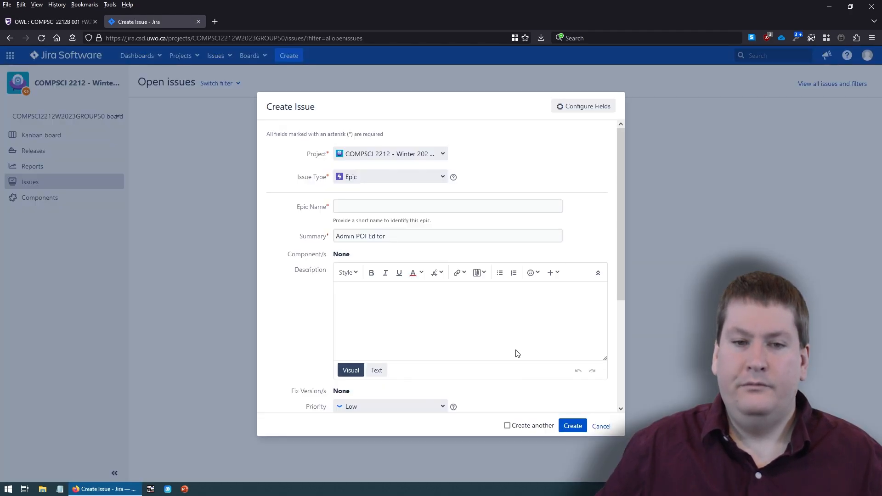
- Set the new issue's epic name to "Admin POI Editor"
mouse_move(620, 158)
mouse_down()
mouse_move(629, 216)
mouse_move(621, 244)
mouse_move(614, 152)
mouse_up()
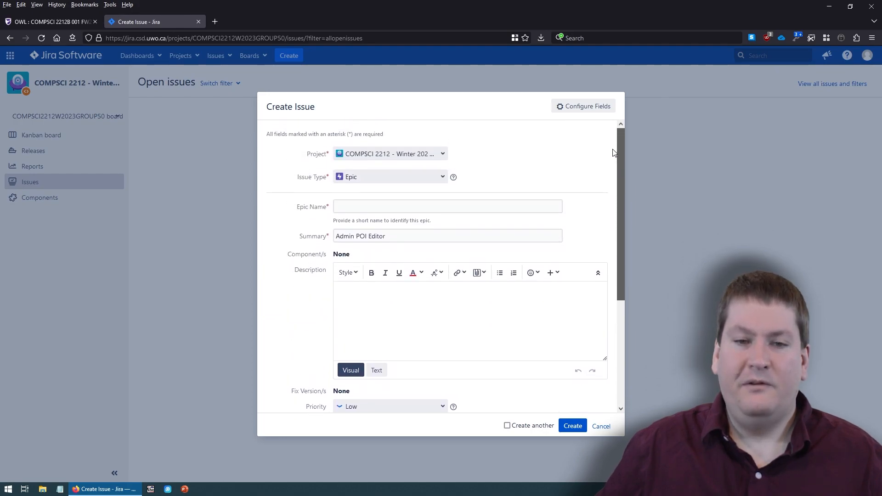
click(354, 201)
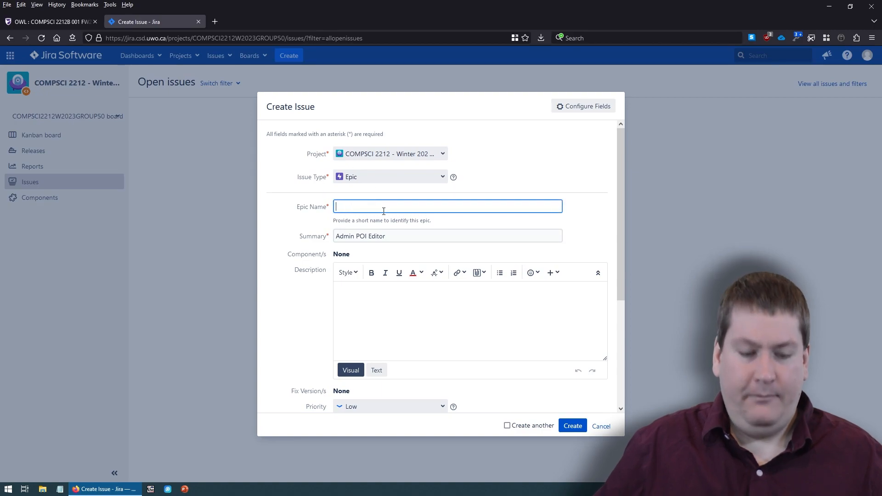
text(Admin P)
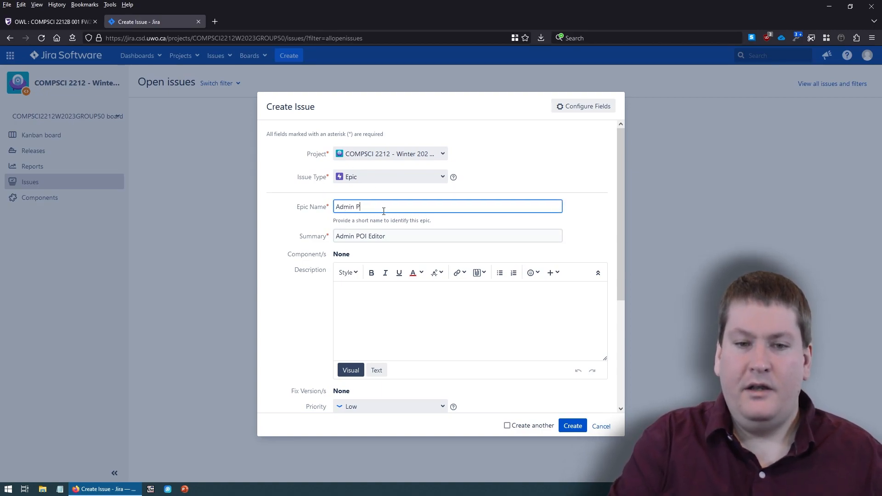
text(OI Editor)
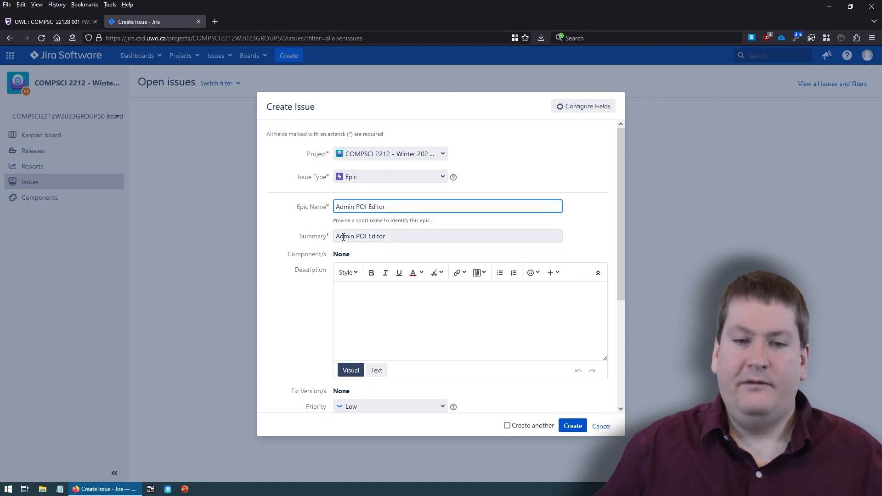
- Extend the epic's summary to "Admin POI Editor for adding new POIs, removing them, and editing them"
click(390, 236)
text(for)
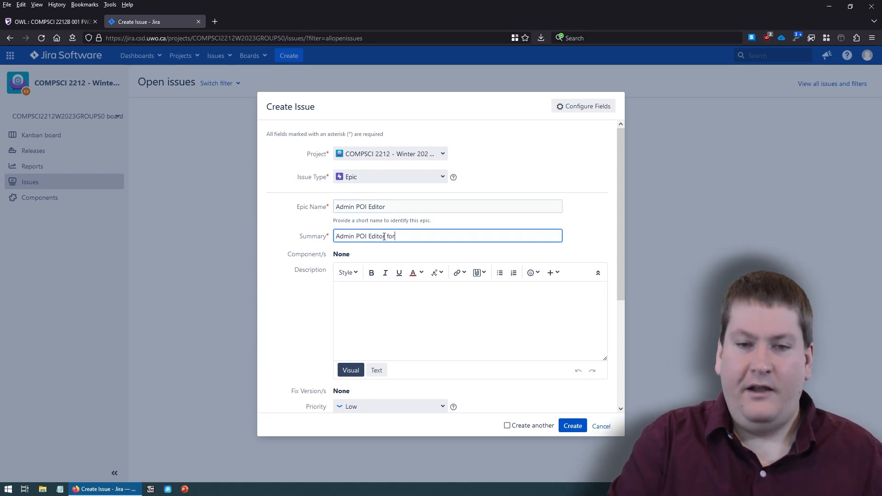
text( adding new POI)
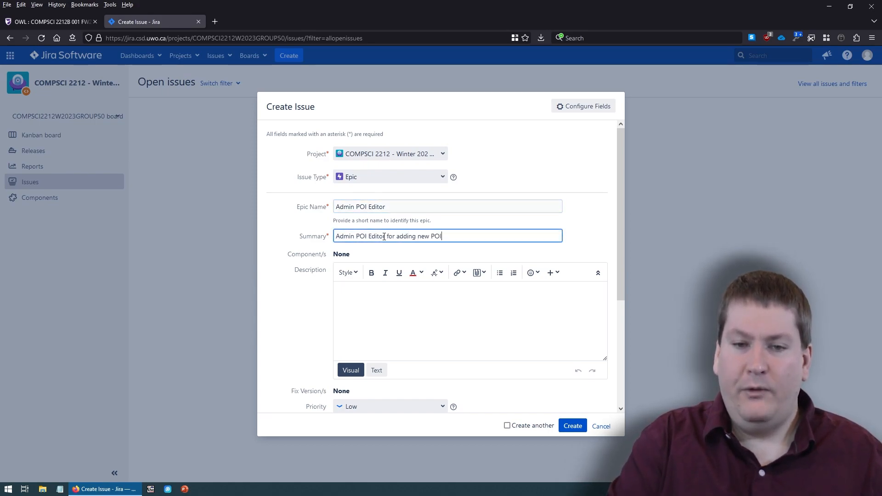
text(S)
key(BackSpace)
text(s, remo)
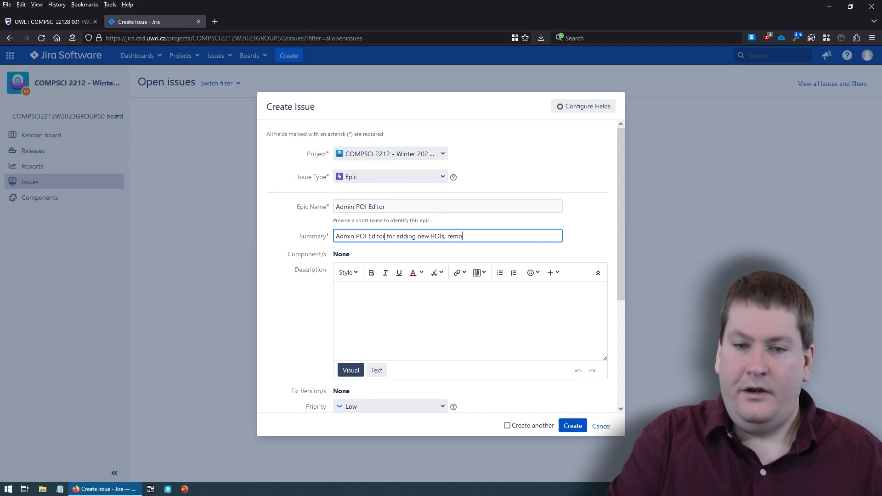
text(ving them, and )
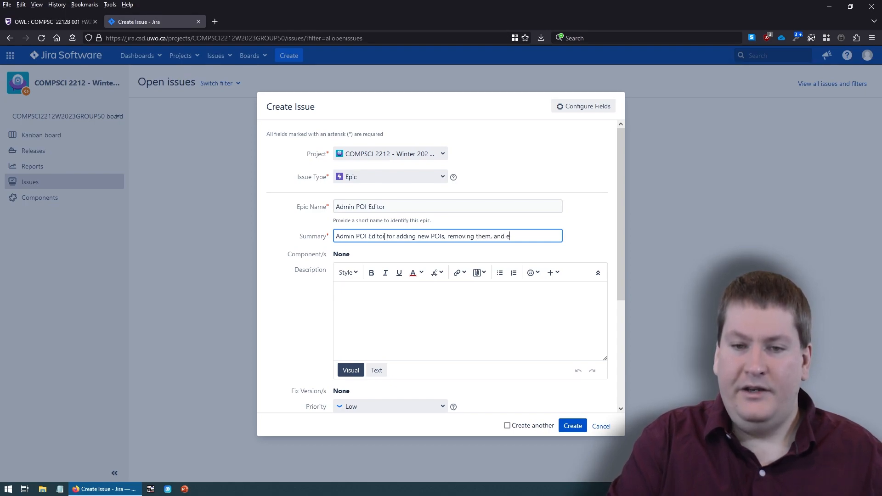
text(editing them)
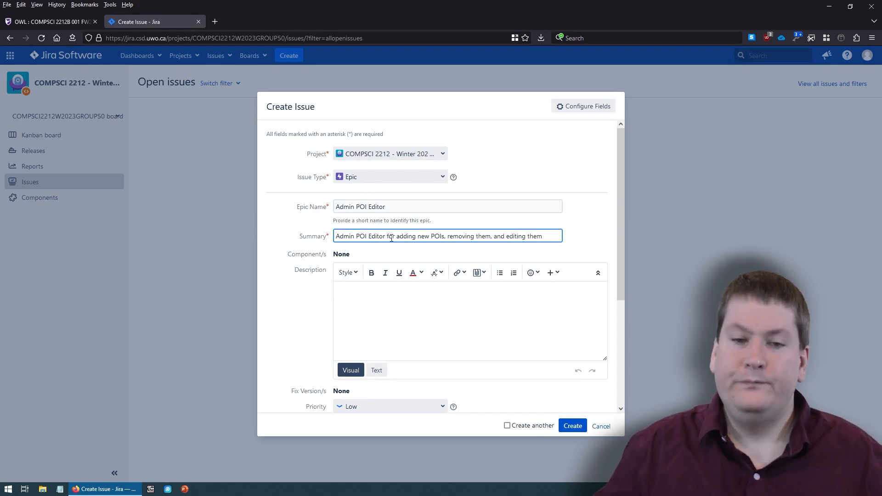
- Change "Editor" to lowercase "editor" in the epic's summary
click(416, 321)
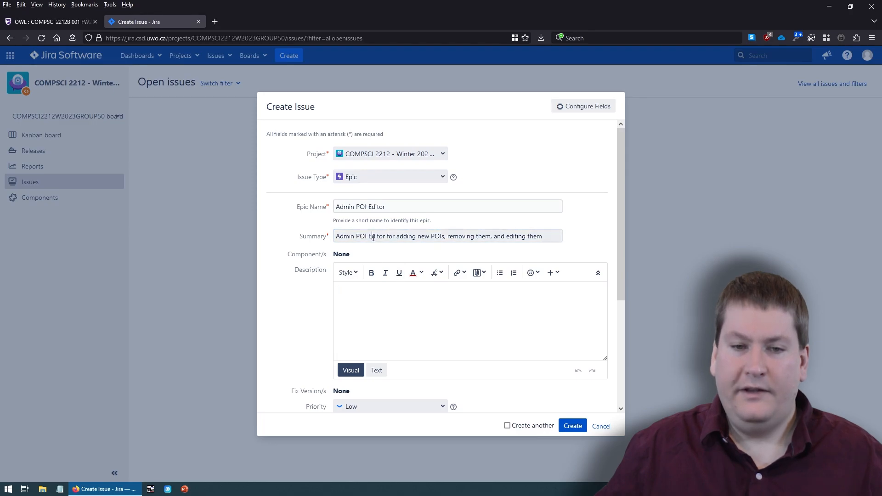
click(373, 237)
key(BackSpace)
text(e)
- Enter the epic's description "Add a editing tool to allow admin users to add, edit, and delete built-in POIs."
click(379, 298)
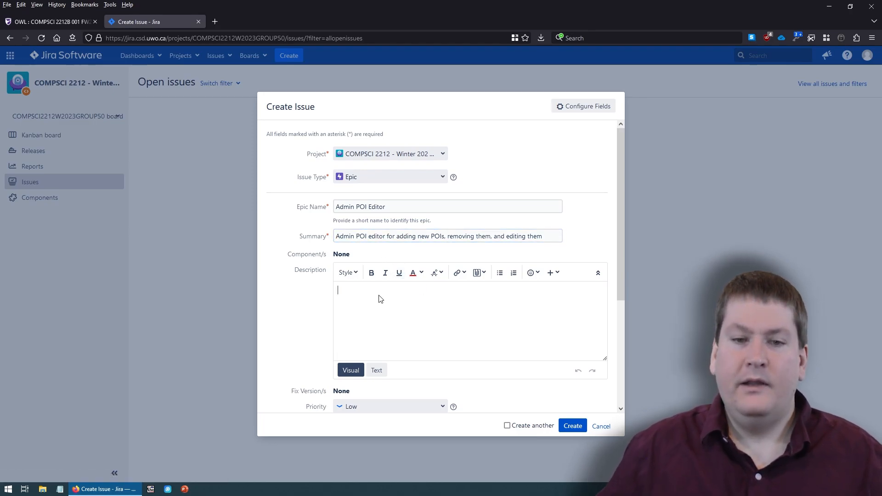
scroll(380, 297, down, 1)
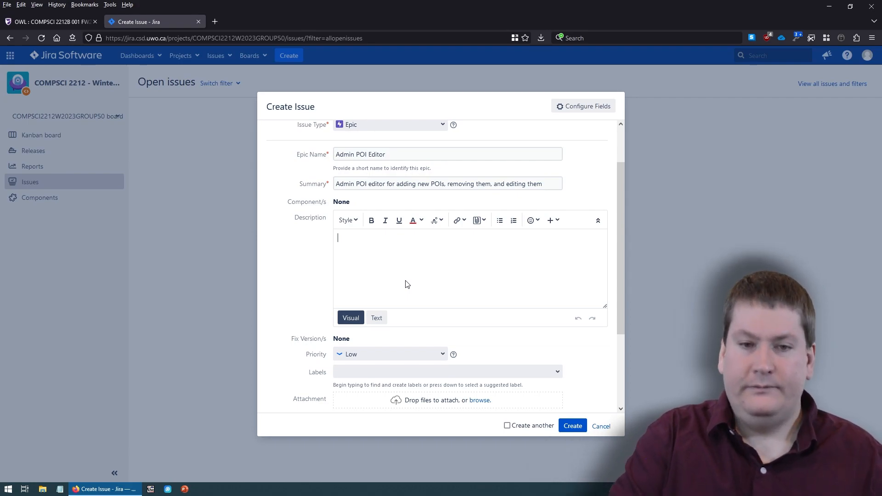
text(editing tool to allow admin us)
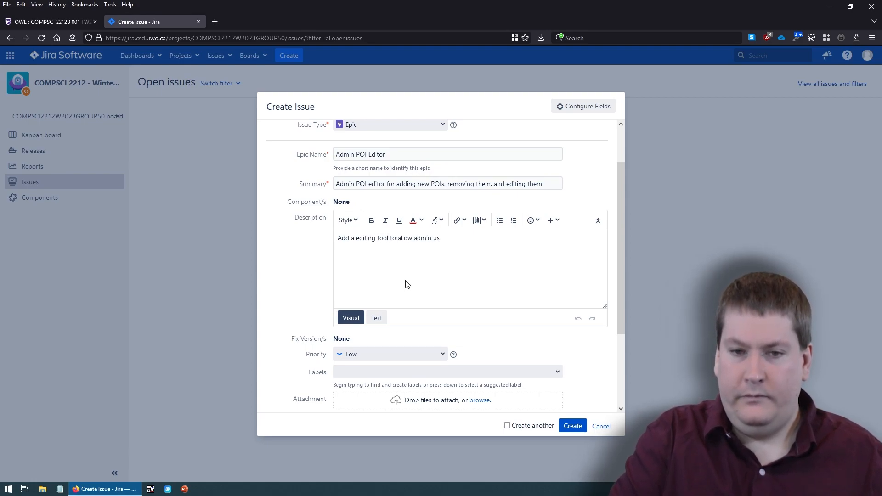
text(ers to add, edit, delete)
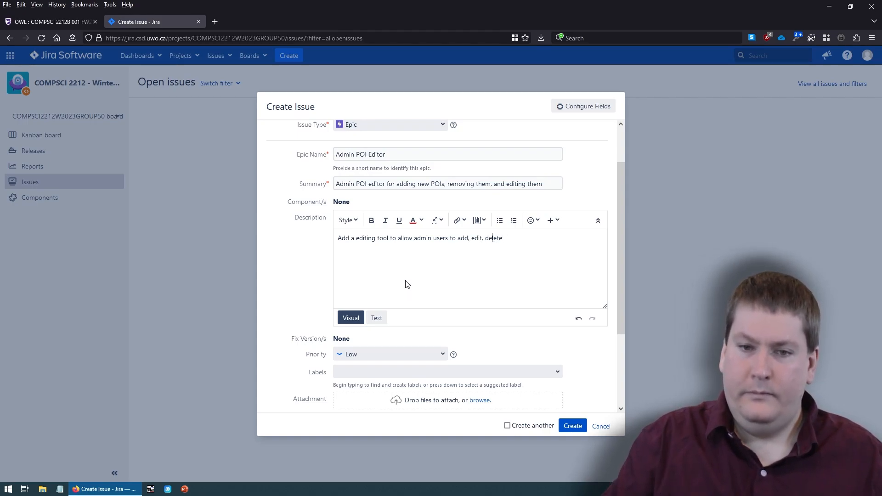
text(and )
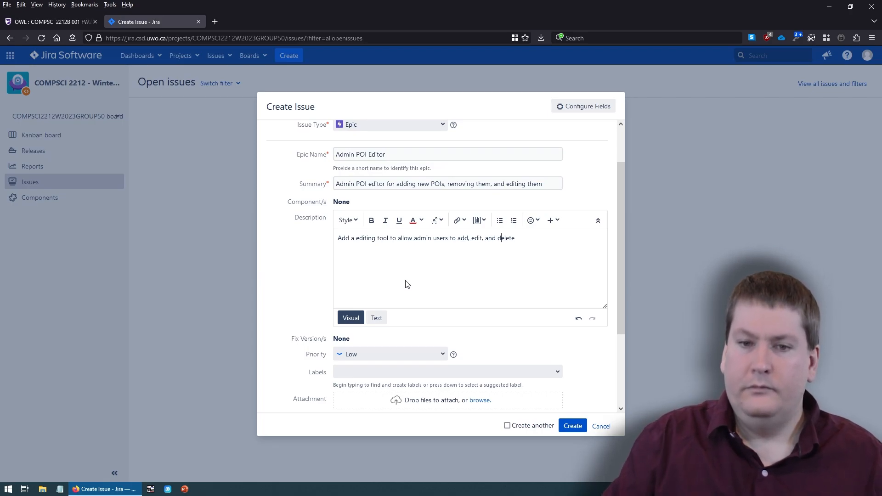
text( built)
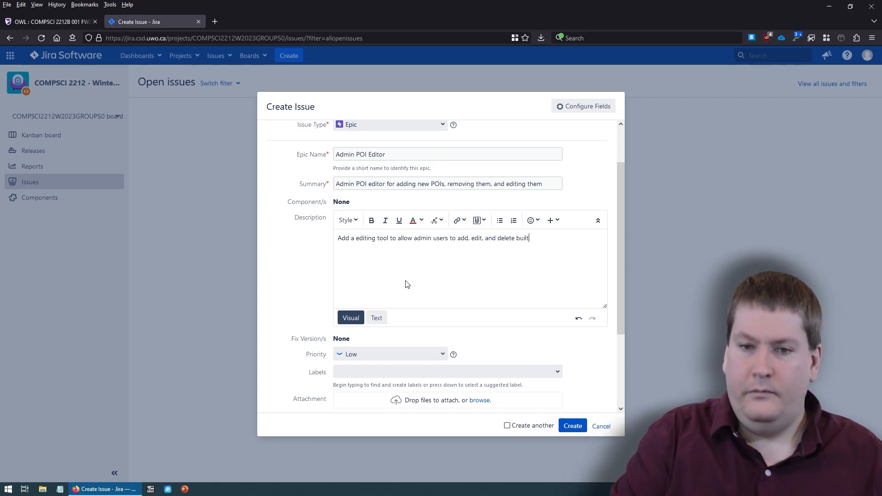
text(-in POIs.)
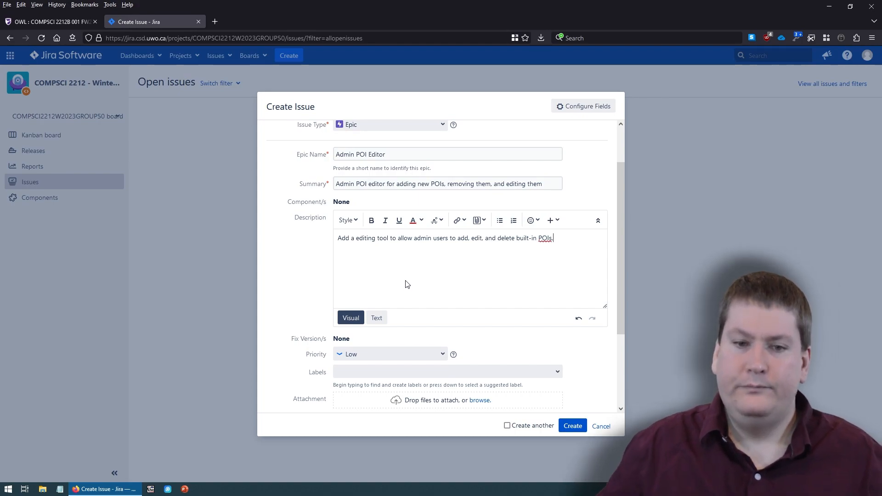
- Set the epic's priority to Highest and add the new label "POIs"
scroll(406, 284, down, 2)
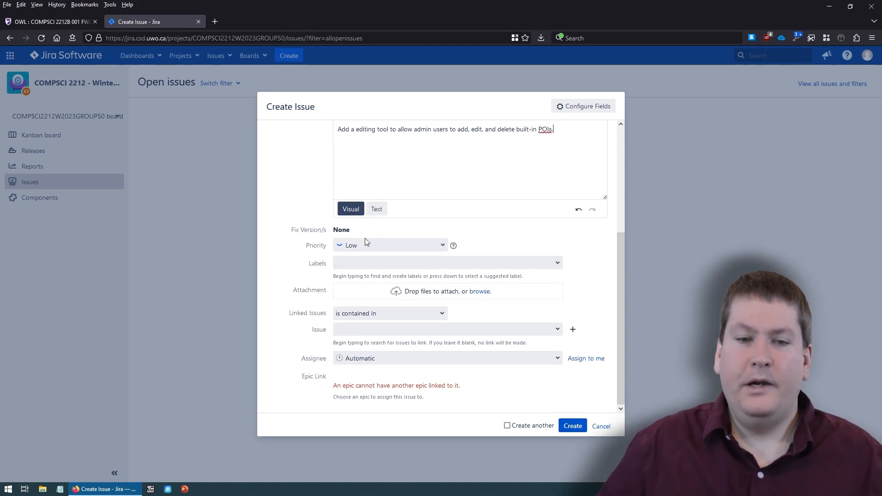
click(438, 246)
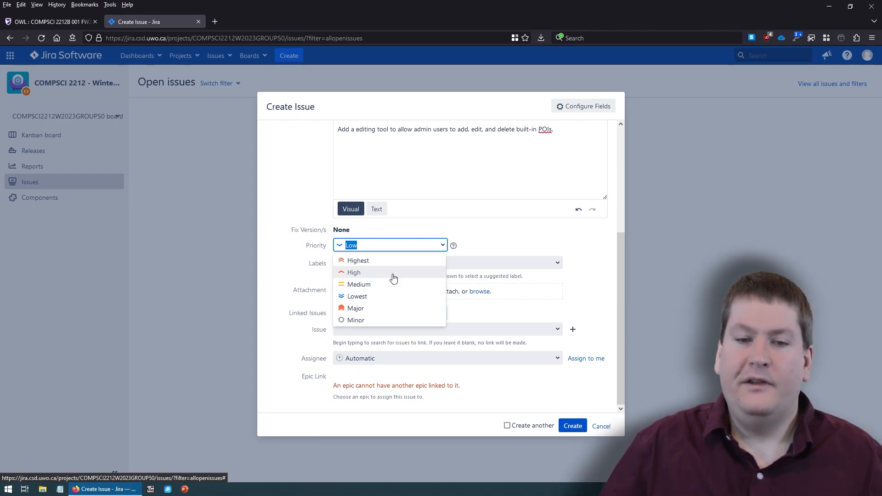
click(355, 260)
click(367, 261)
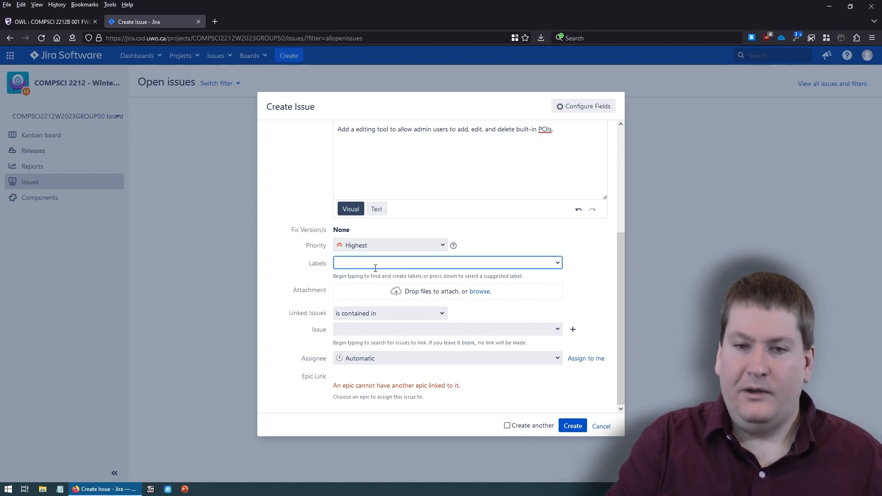
text(POI)
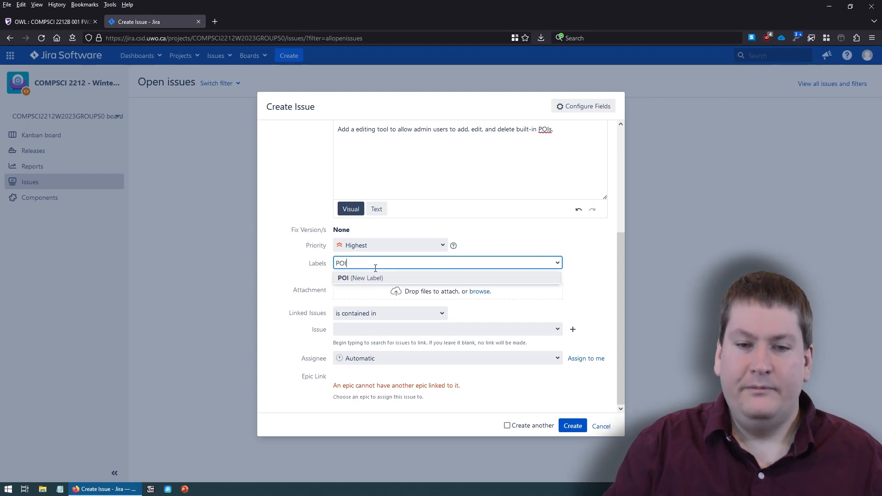
text(s)
key(Return)
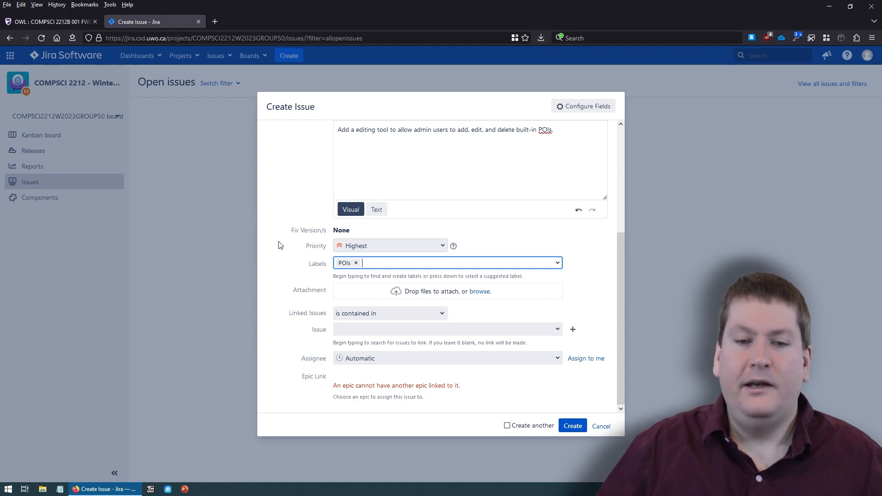
- Review the link types offered for the epic's linked issues, leaving the linked issue blank
click(314, 311)
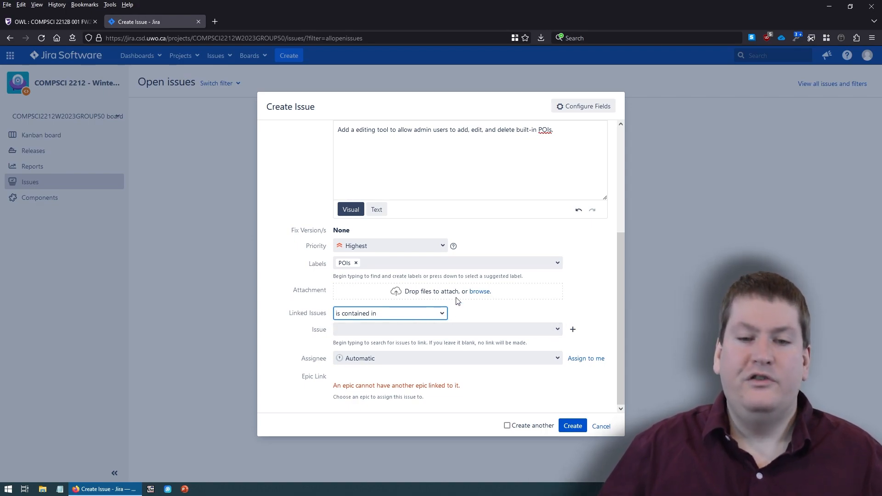
click(443, 313)
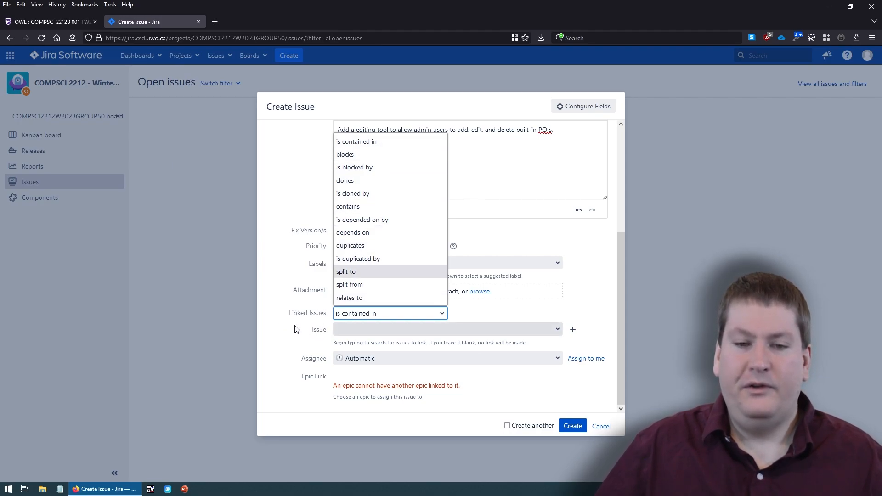
click(415, 334)
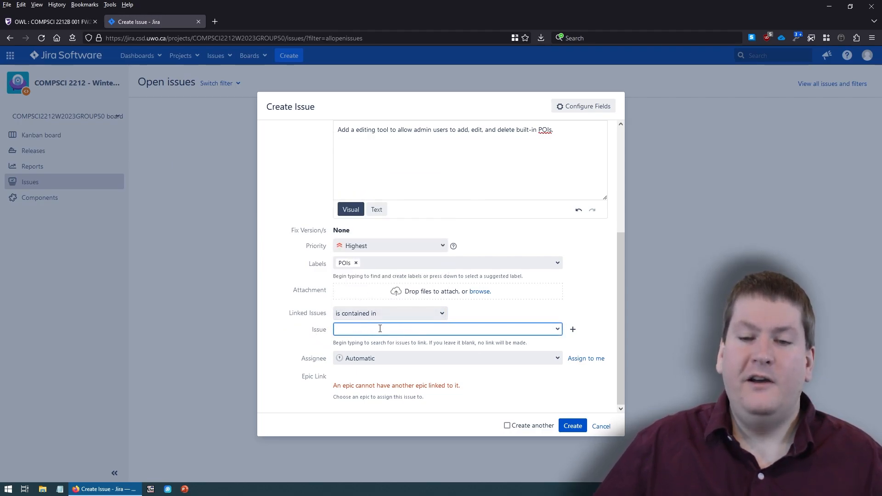
click(309, 323)
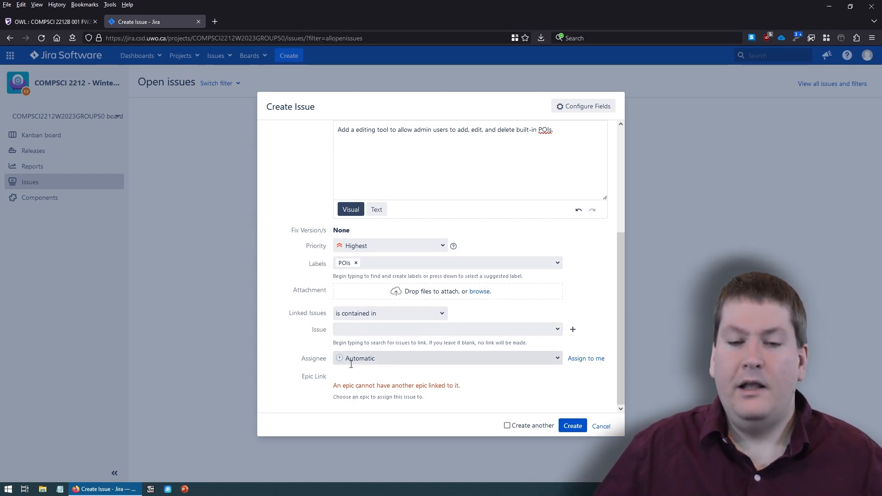
- Assign the epic to yourself and create it
drag(303, 362, 328, 363)
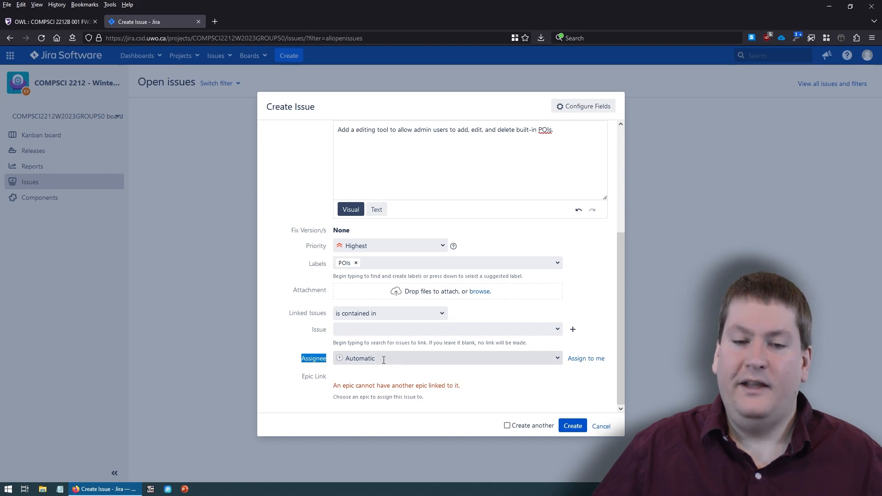
click(580, 363)
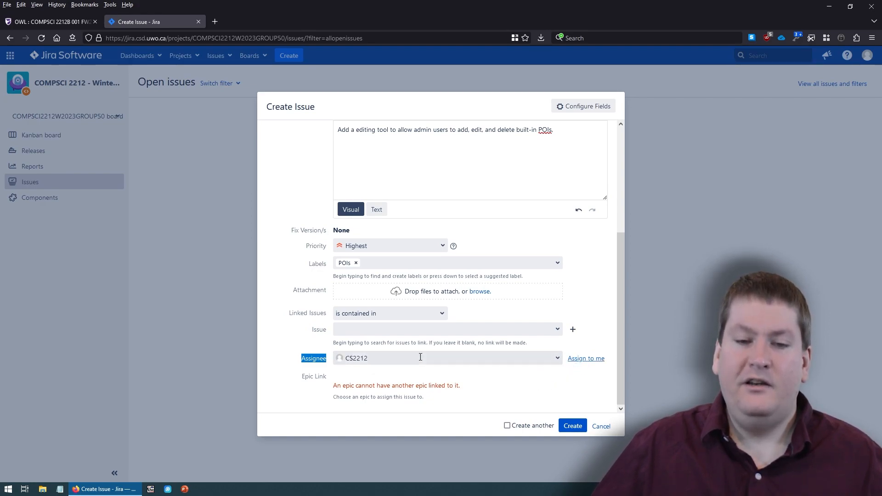
click(558, 358)
scroll(618, 368, down, 3)
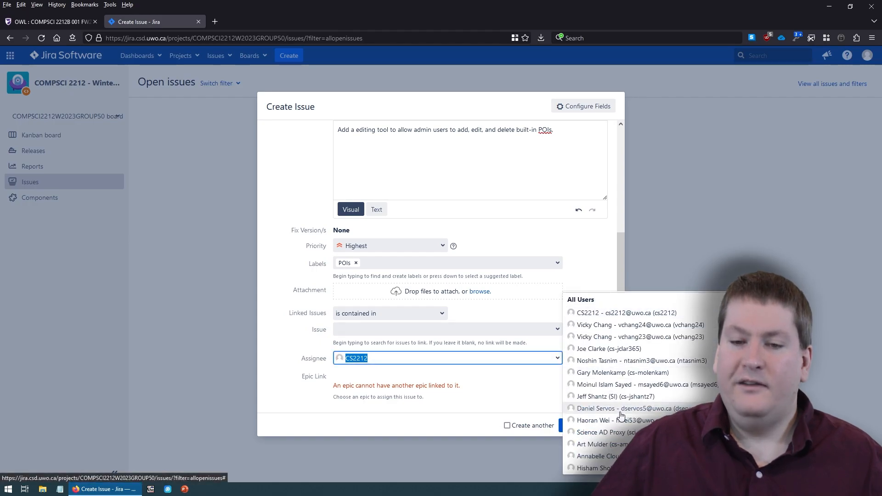
scroll(611, 394, up, 3)
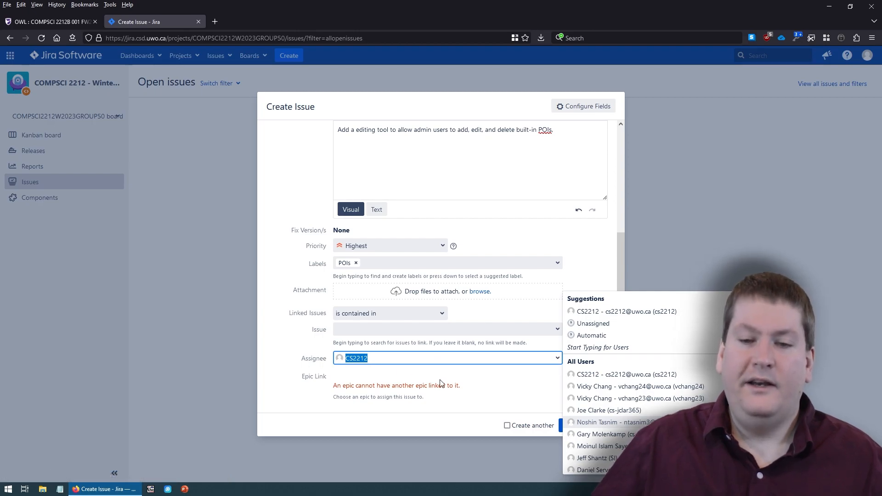
click(414, 374)
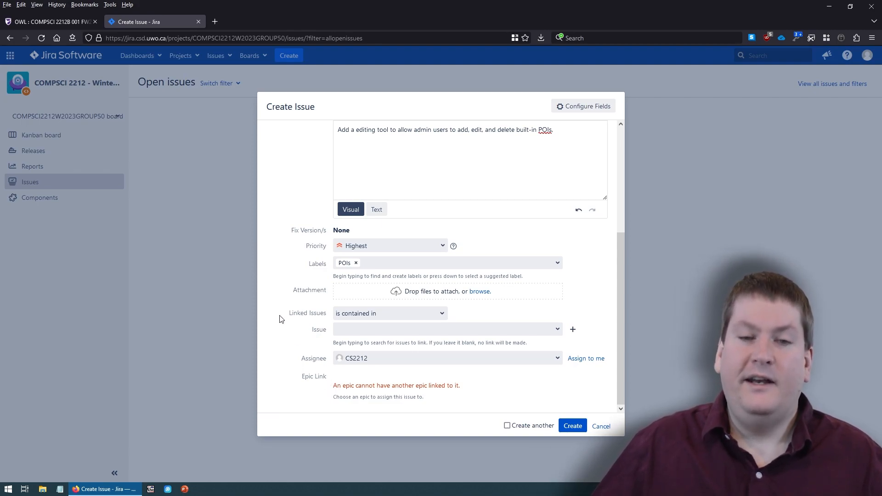
click(572, 426)
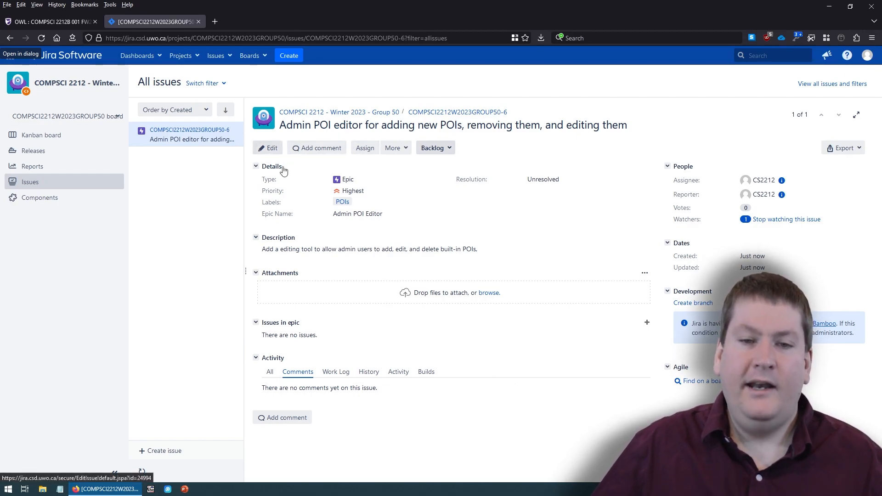
- Check the workflow statuses available for the new epic and return to the project's open issues
click(451, 148)
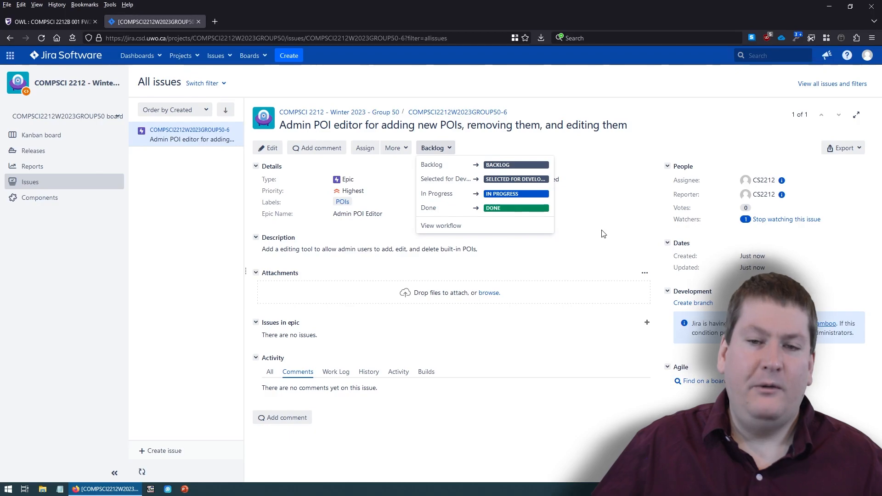
click(590, 228)
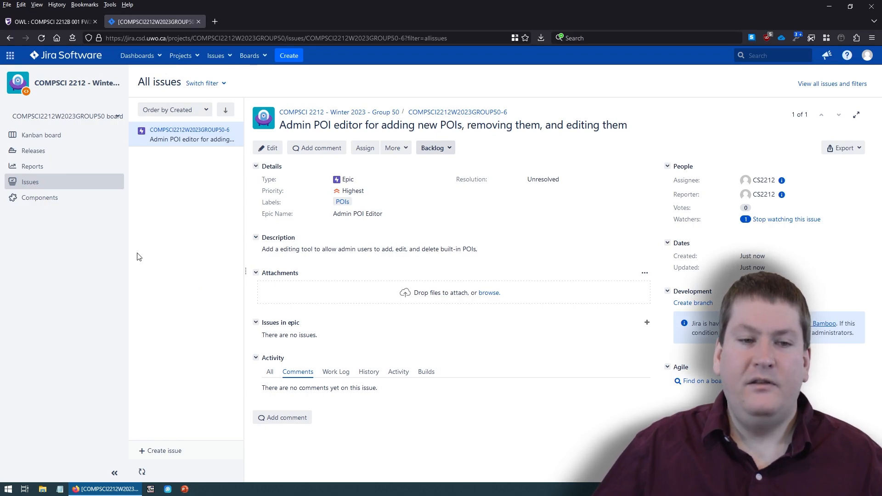
click(36, 182)
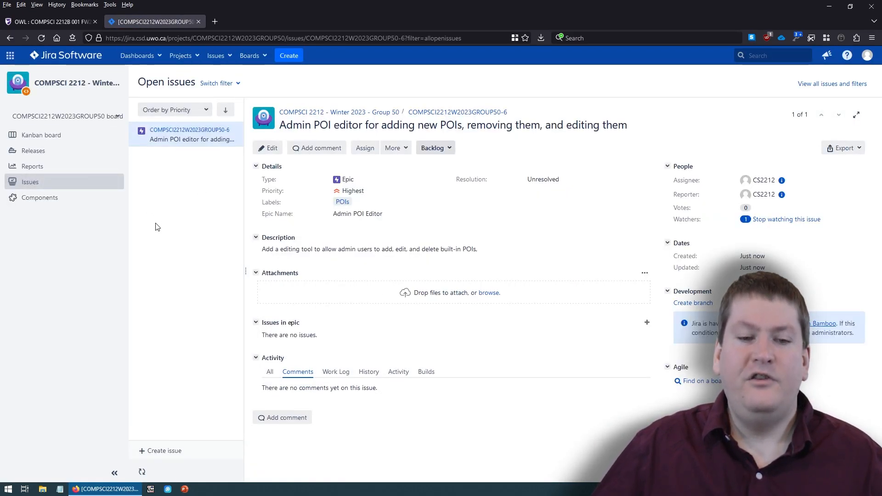
- Start a new Story with the summary "As a admin user I want to add a new POI" and open it in the full creation dialog
click(160, 452)
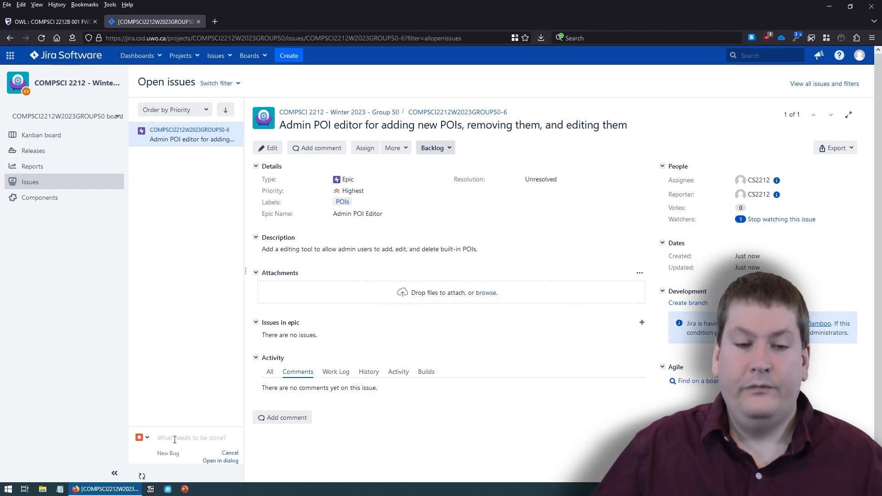
click(142, 437)
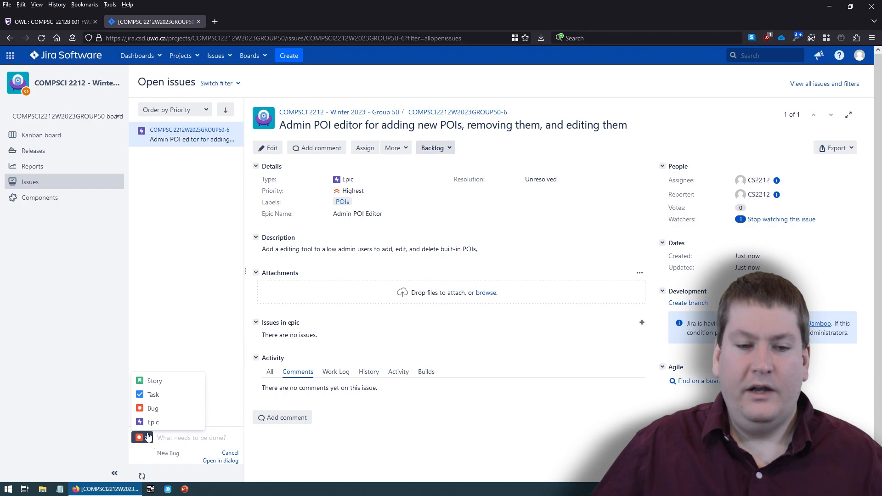
click(167, 382)
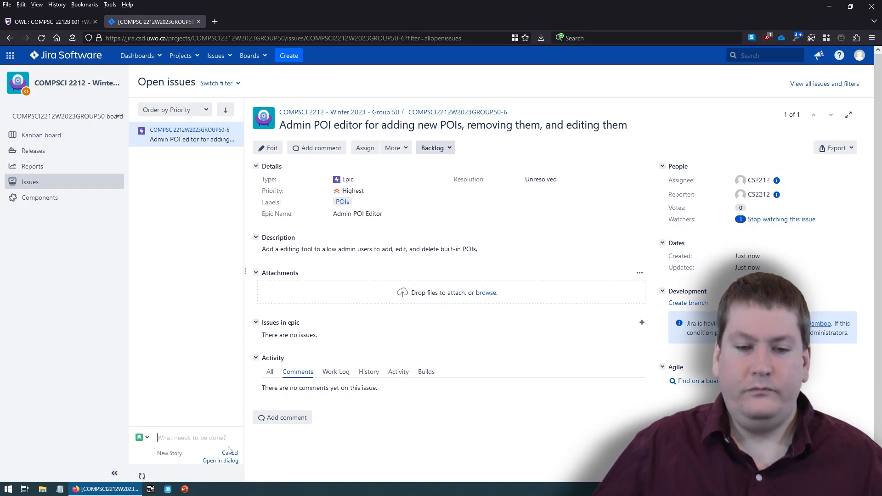
text(As a admin user I wan)
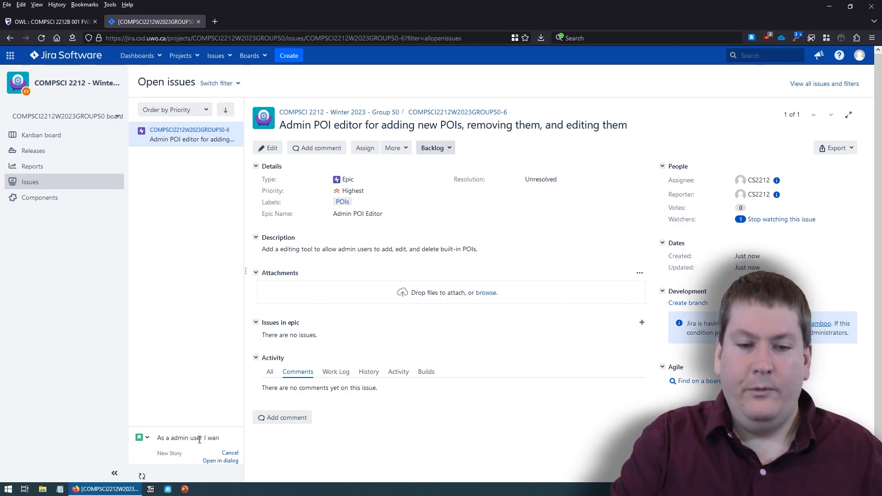
text(t to add a new)
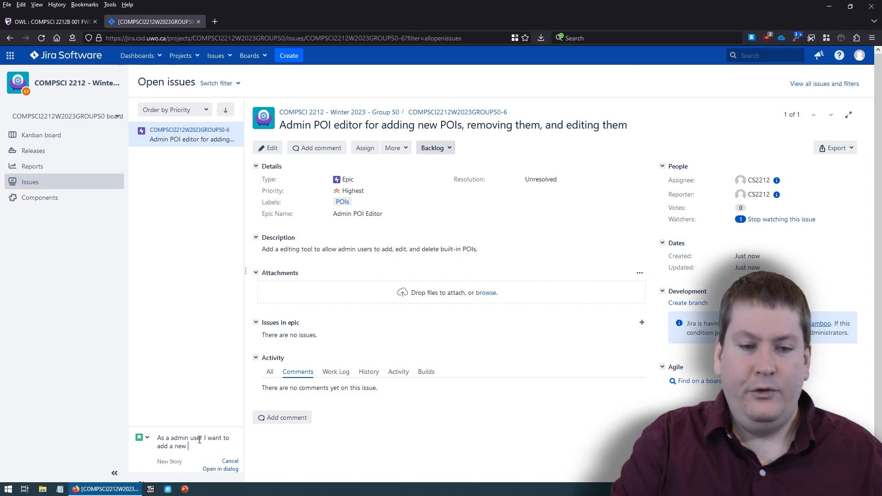
text( POI)
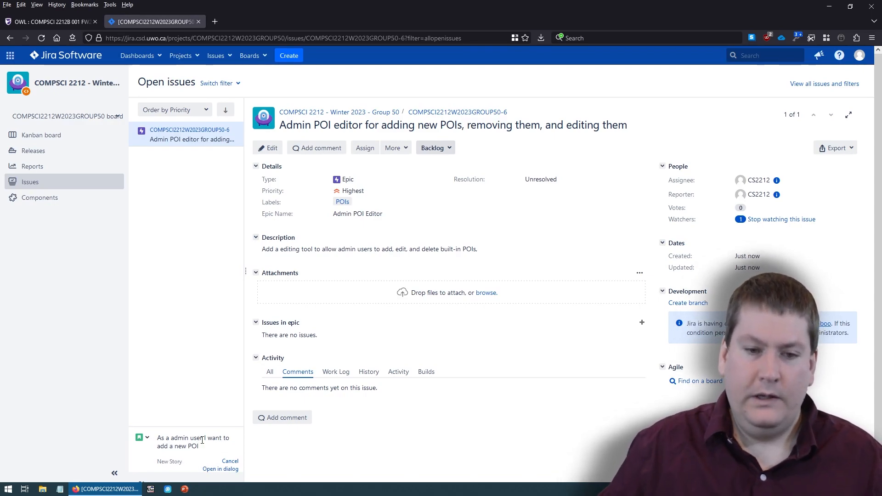
click(228, 469)
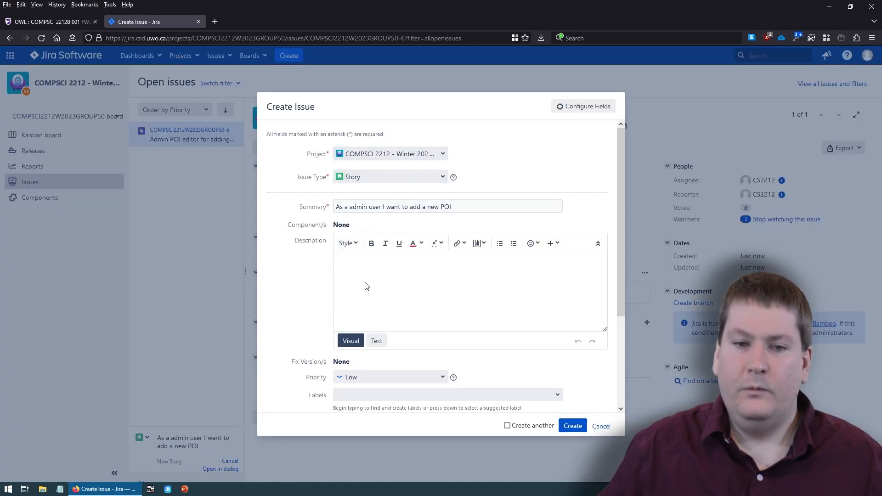
- Set the new story's priority to High and add the label "POIs"
click(417, 303)
scroll(414, 294, down, 5)
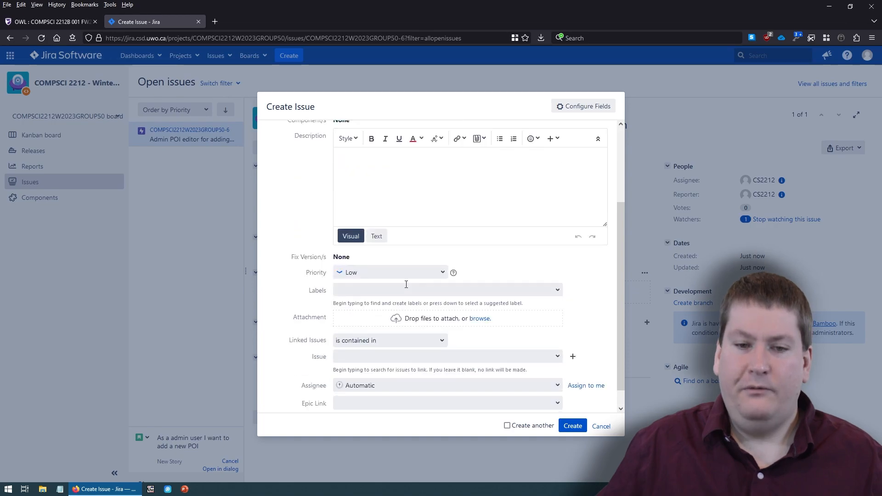
click(442, 254)
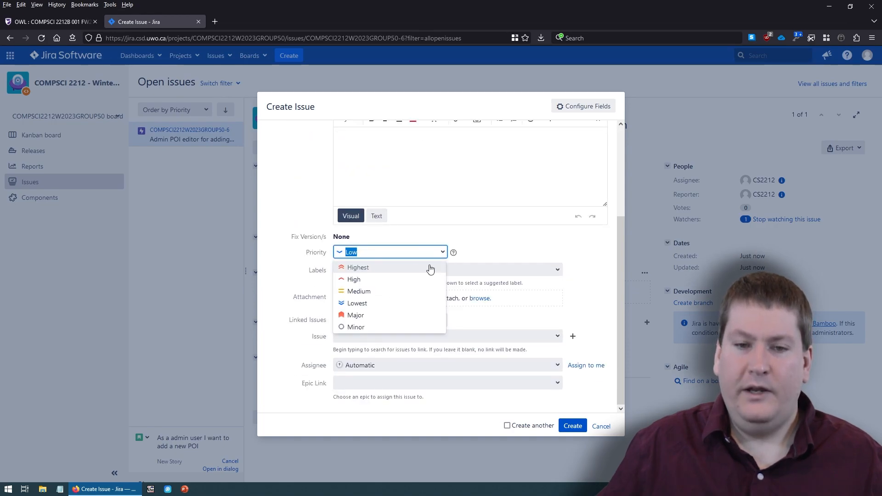
click(367, 280)
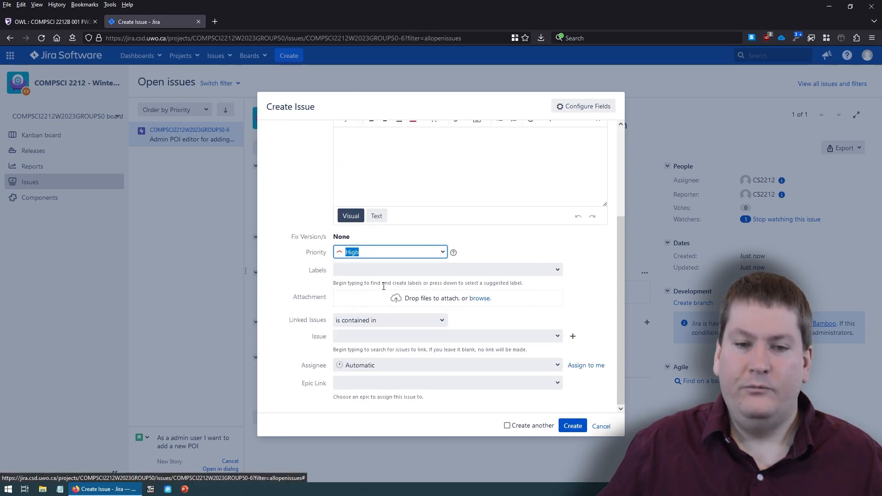
click(385, 271)
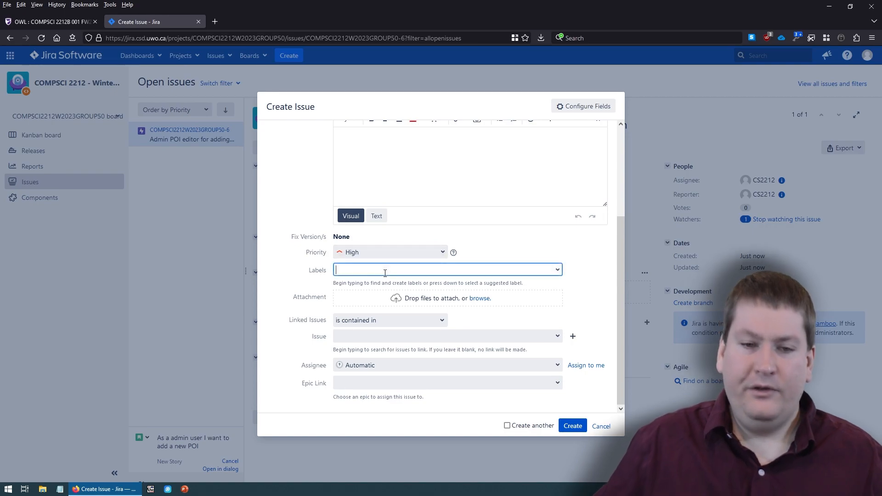
text(POIs)
click(359, 311)
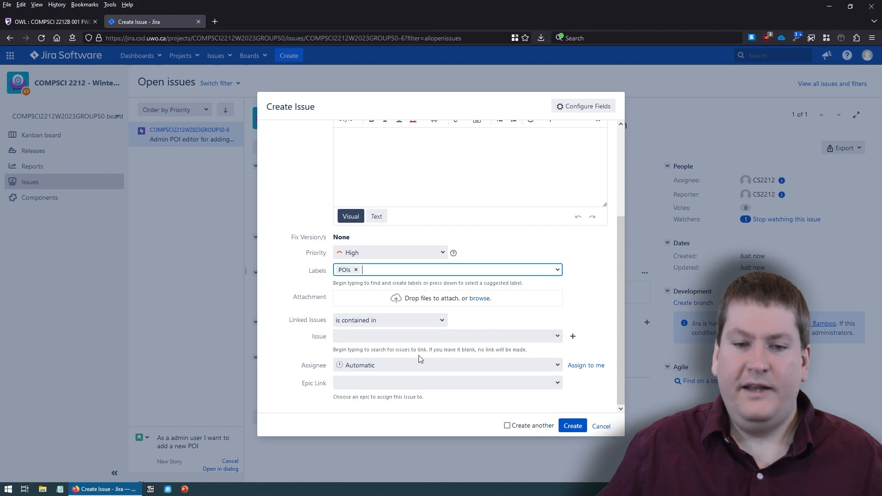
- Assign the story to yourself and link it to the Admin POI Editor epic
click(580, 366)
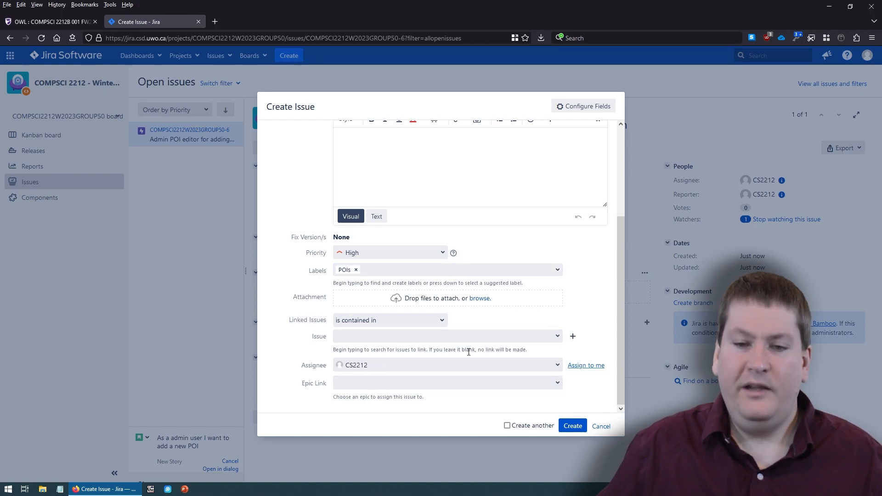
click(555, 386)
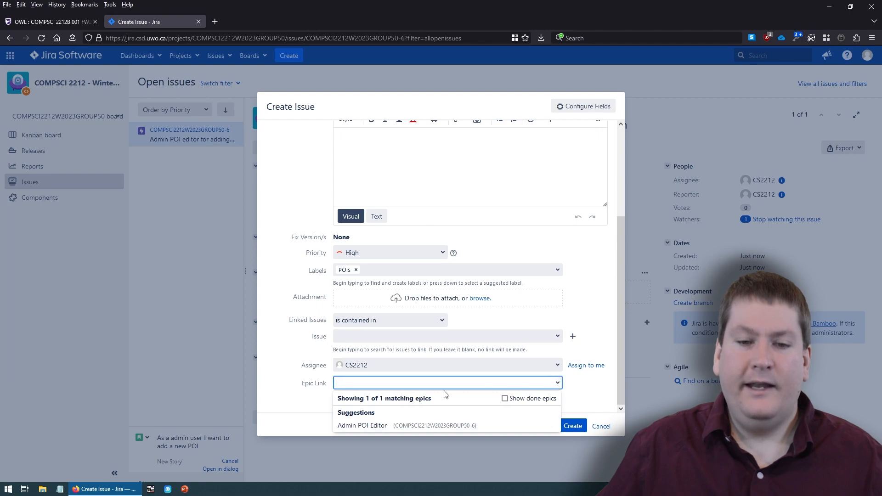
click(365, 427)
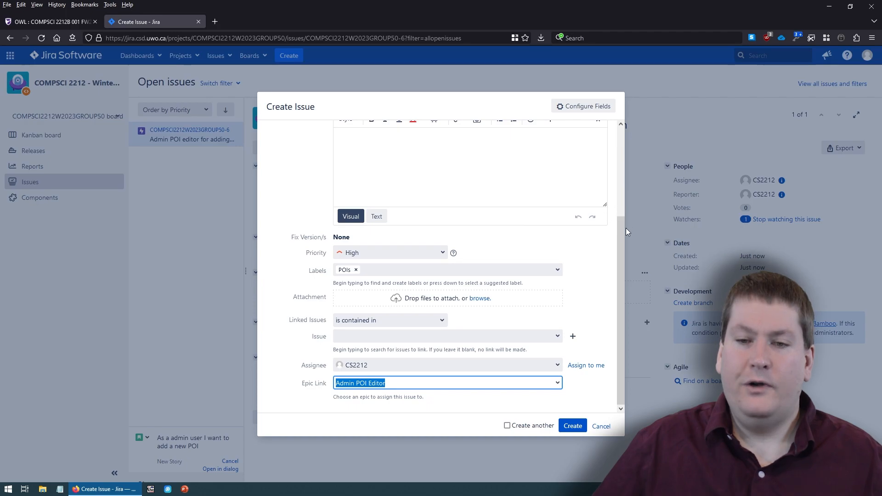
- Create the story with an empty description and check the epic's list of contained issues
drag(623, 228, 620, 133)
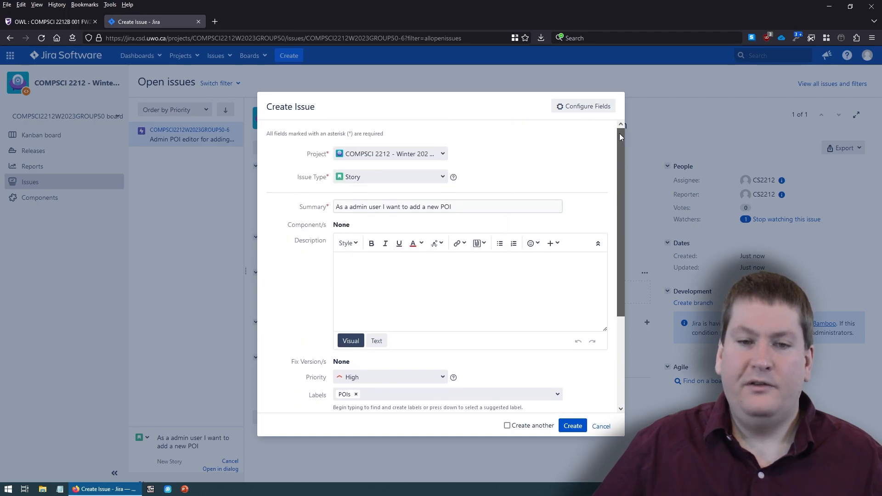
click(480, 298)
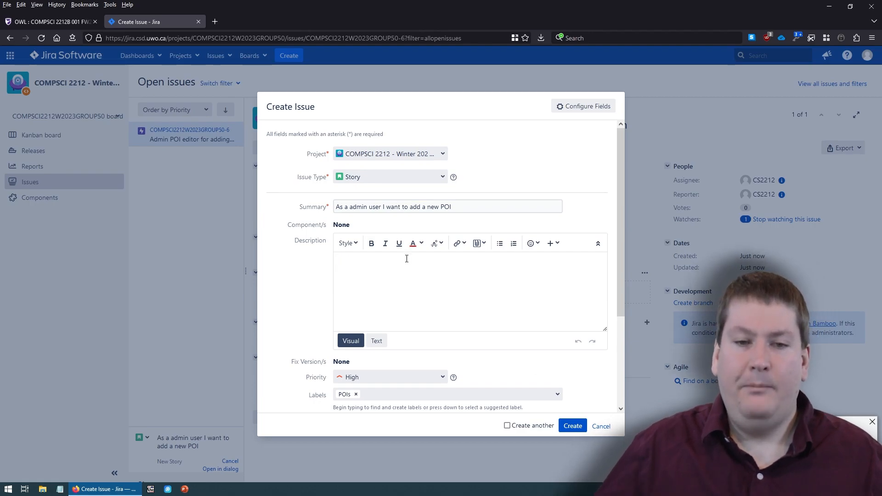
scroll(430, 282, down, 3)
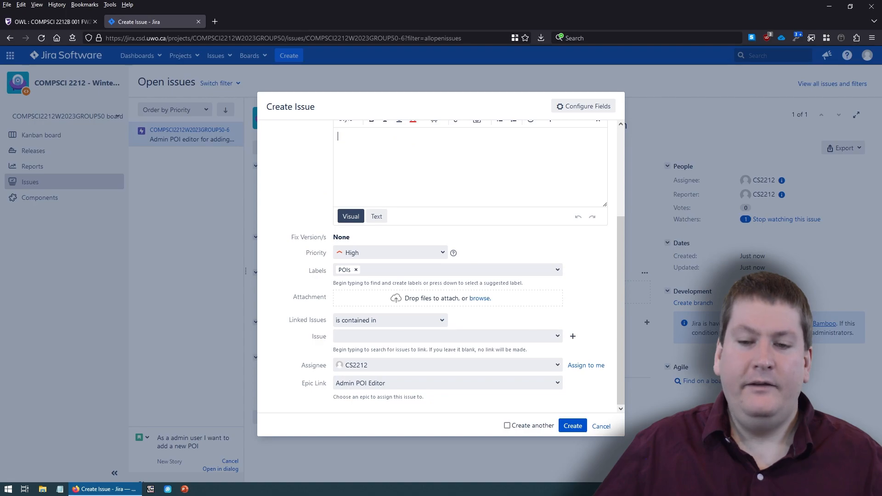
click(572, 426)
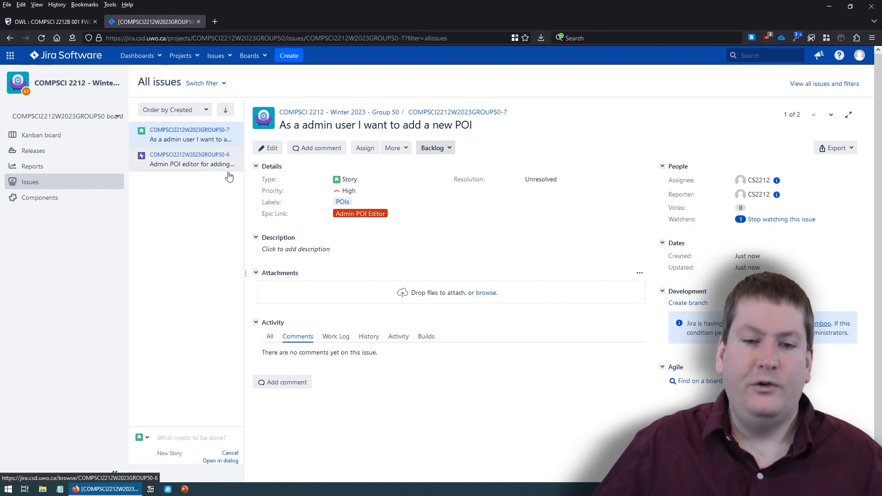
click(197, 163)
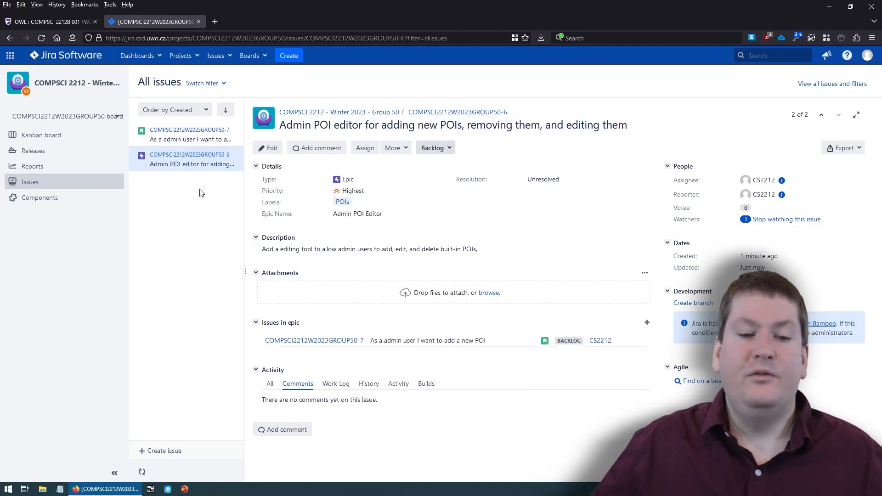
click(174, 136)
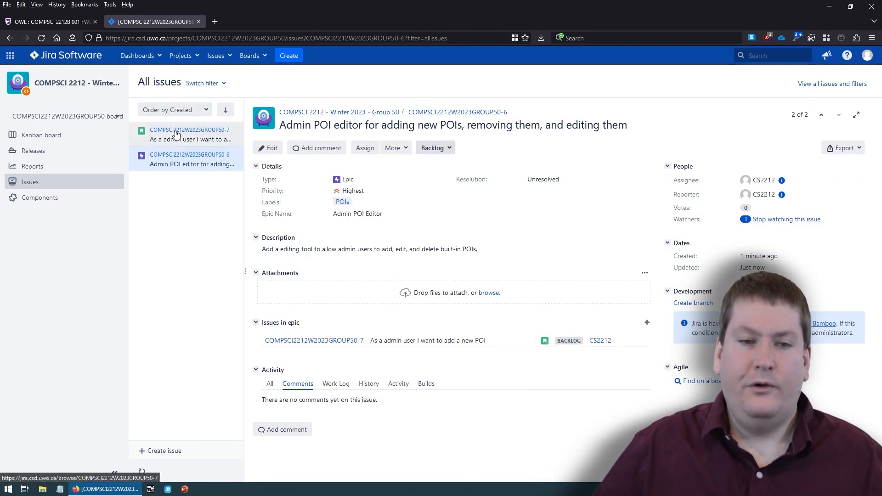
- Start a new Task with the summary "Make the activity diagram for an admin user adding POIs" and open it in the full creation dialog
click(165, 451)
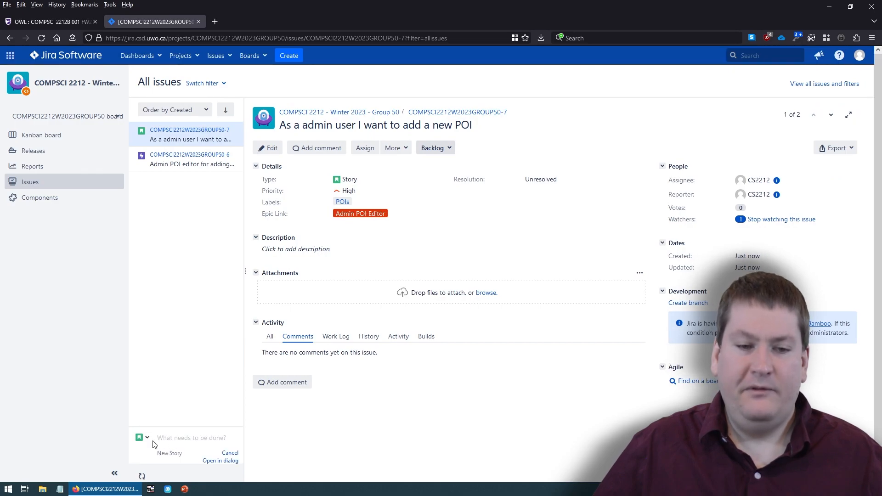
click(148, 439)
click(153, 395)
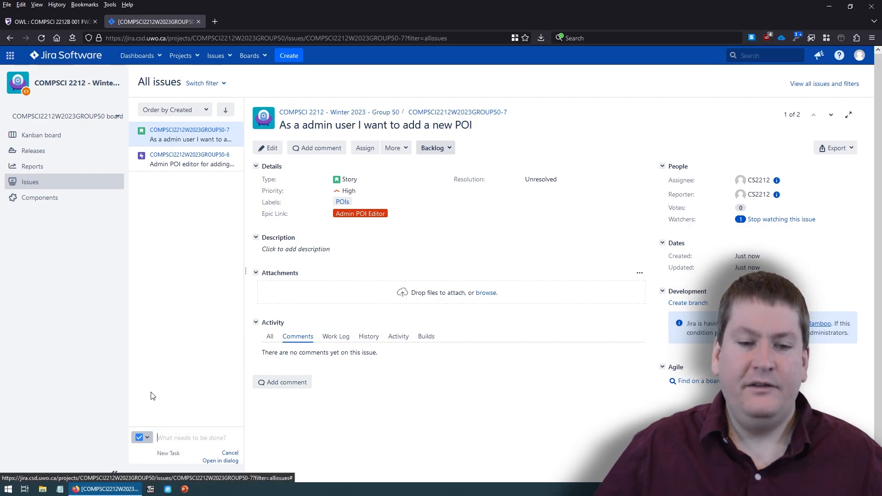
text(Make)
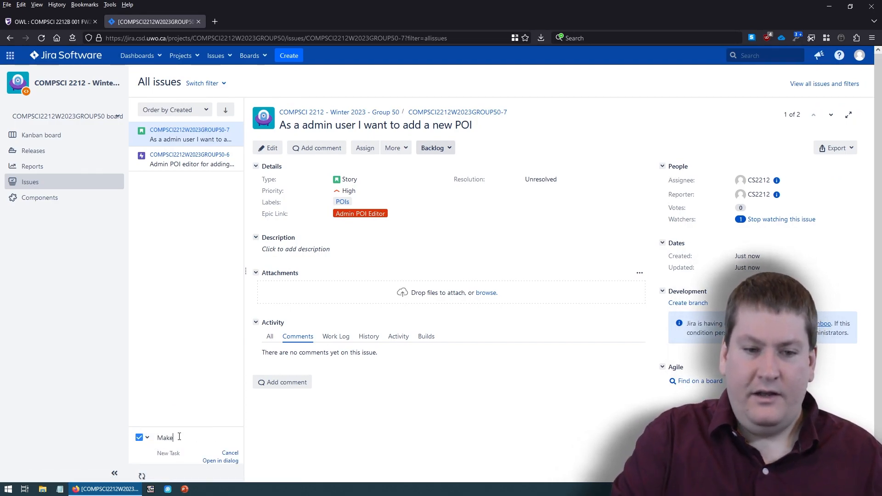
text( the activity diagra)
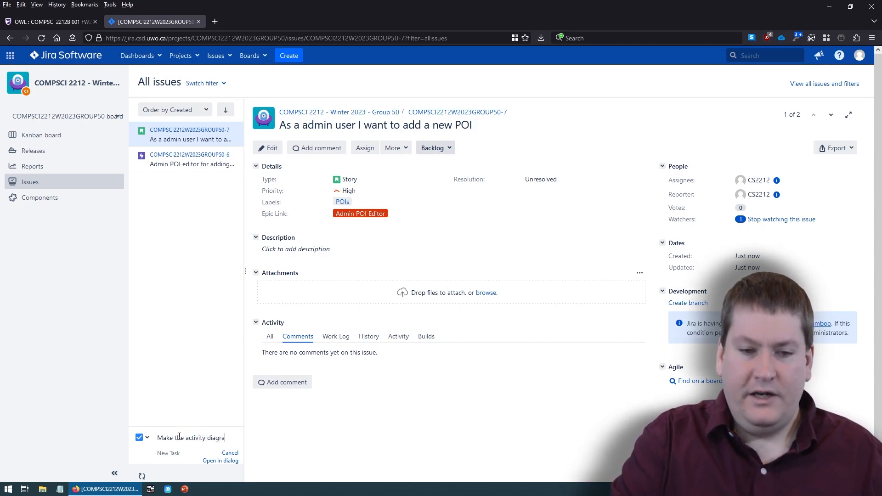
text(m for an)
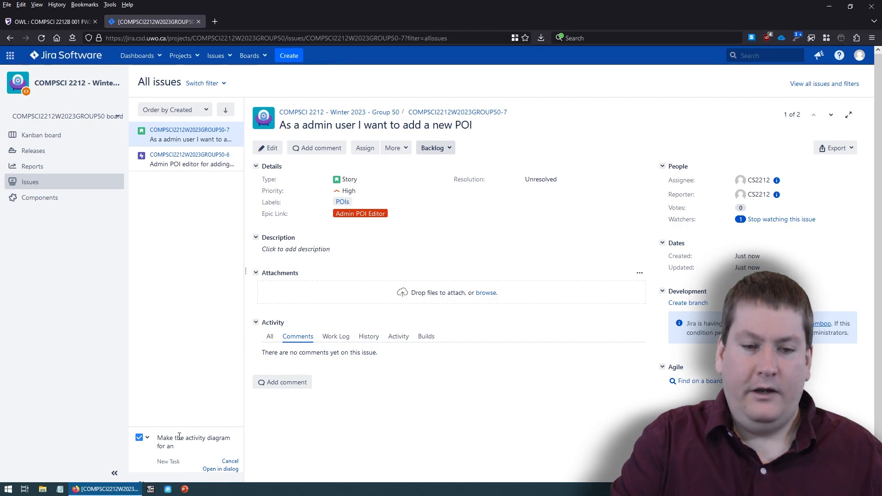
text( admin user adding )
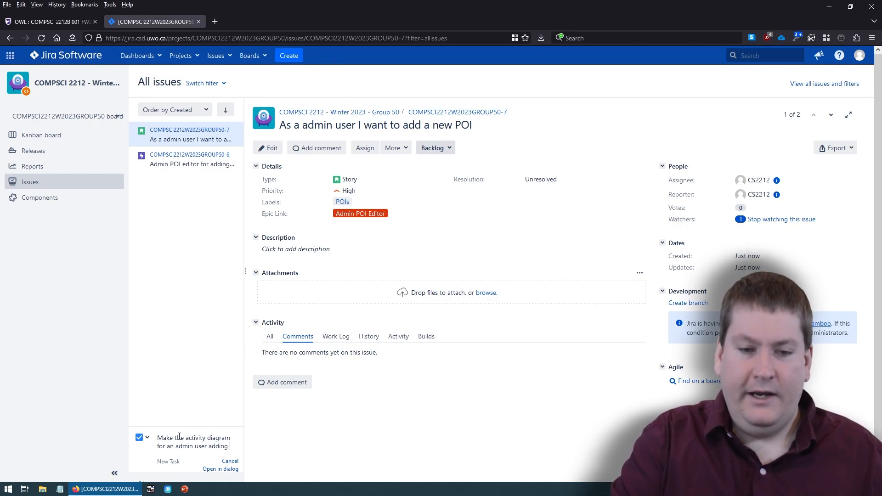
text(POIs)
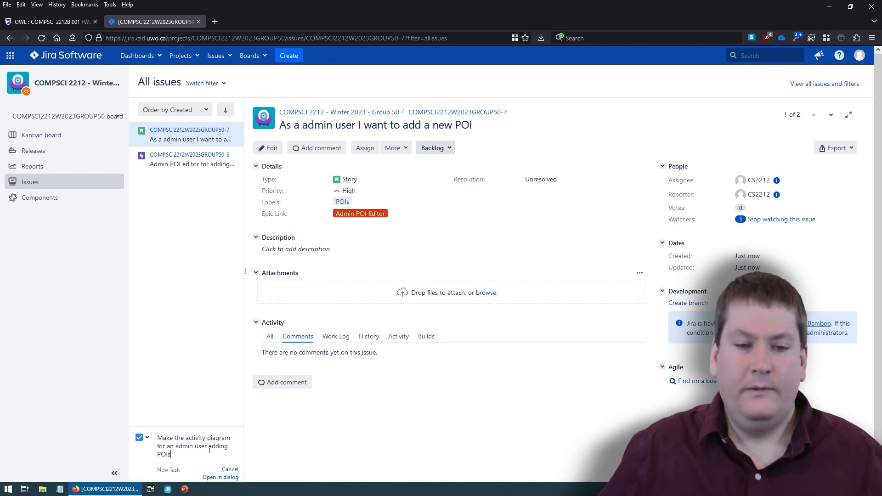
click(217, 478)
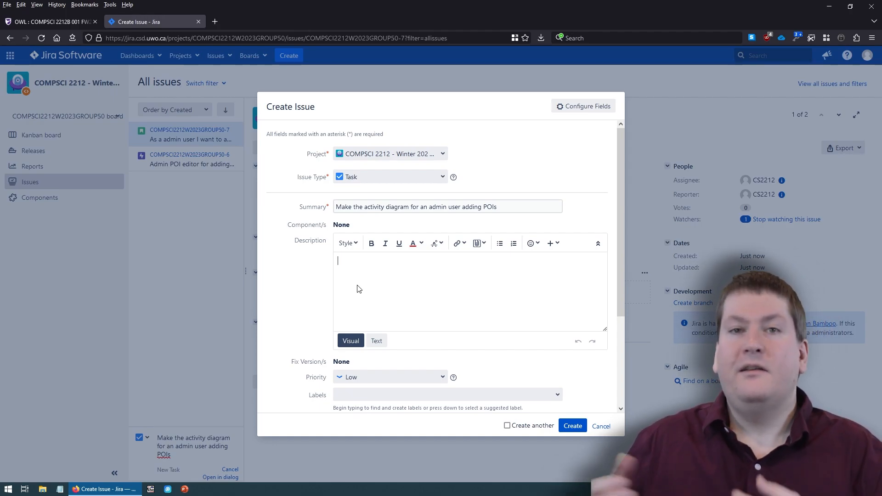
- Assign the task to another team member from the user list and link it to the Admin POI Editor epic
scroll(500, 247, down, 3)
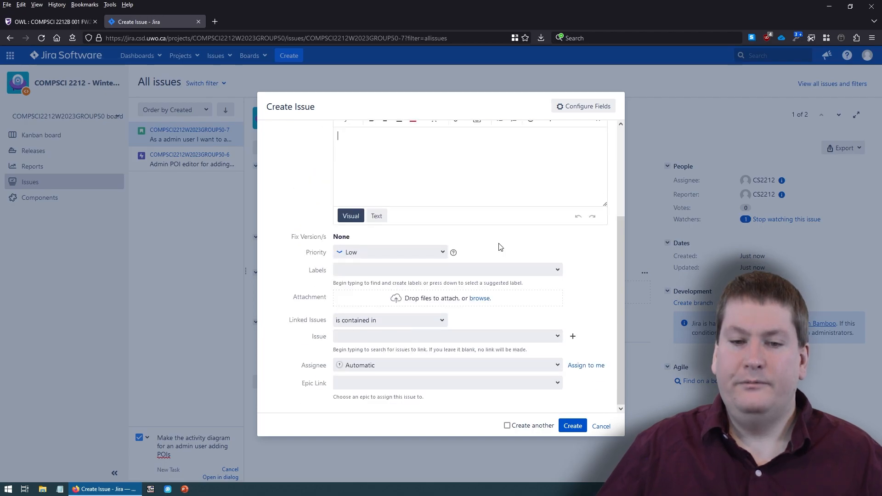
click(558, 366)
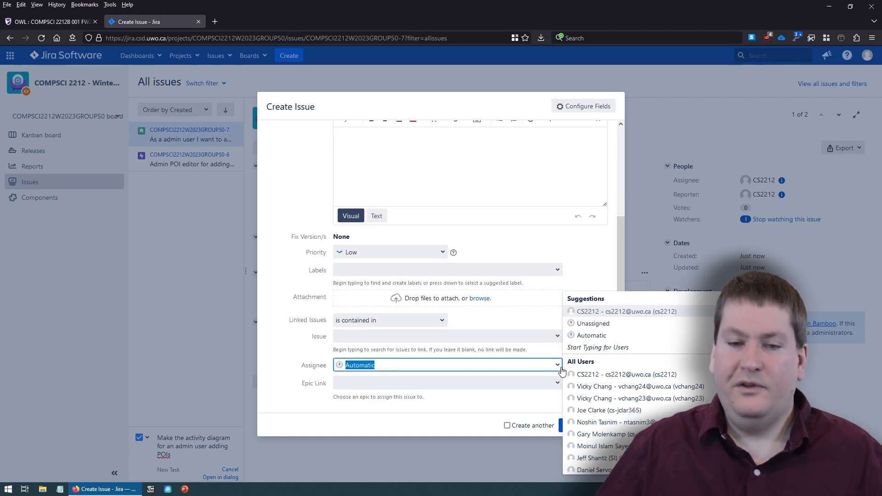
scroll(631, 332, down, 2)
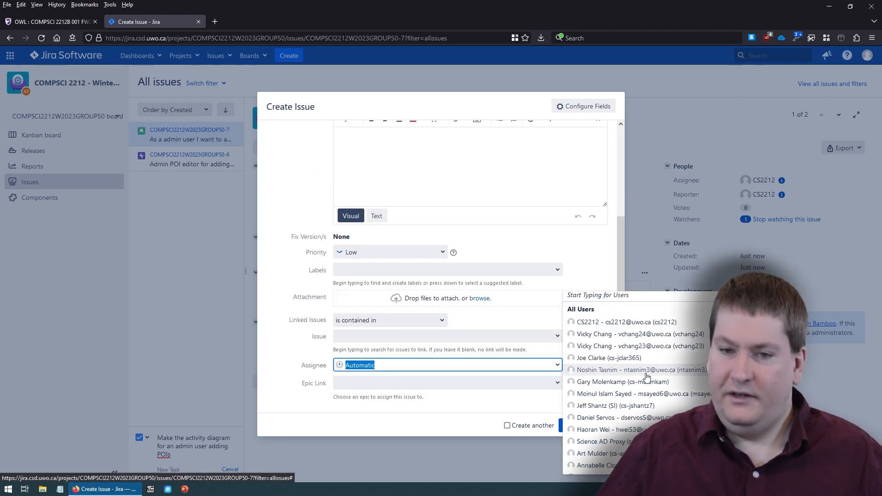
scroll(634, 386, down, 1)
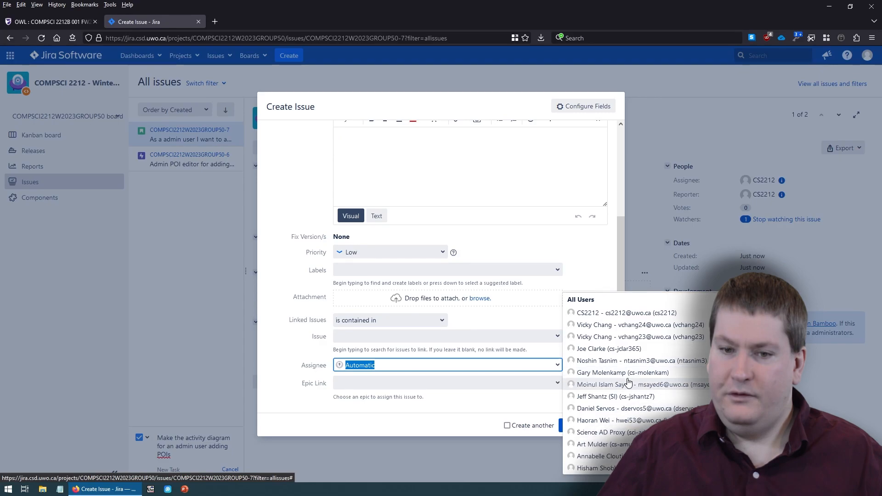
click(606, 408)
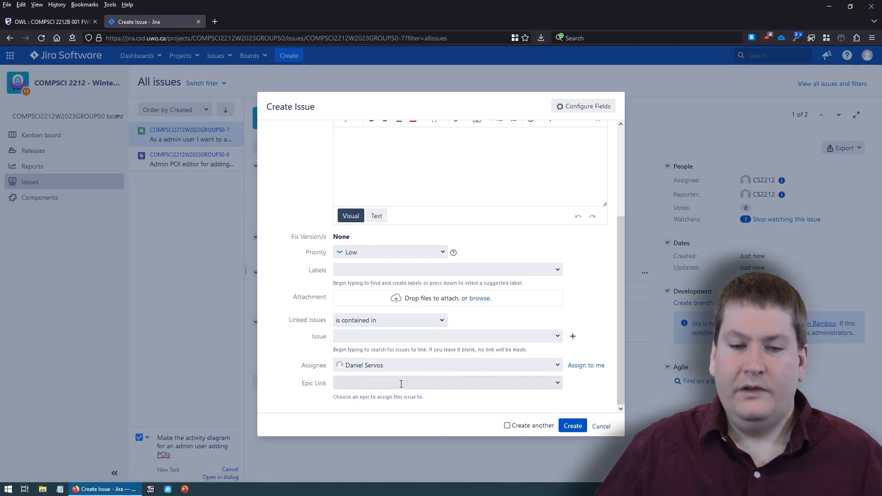
click(418, 382)
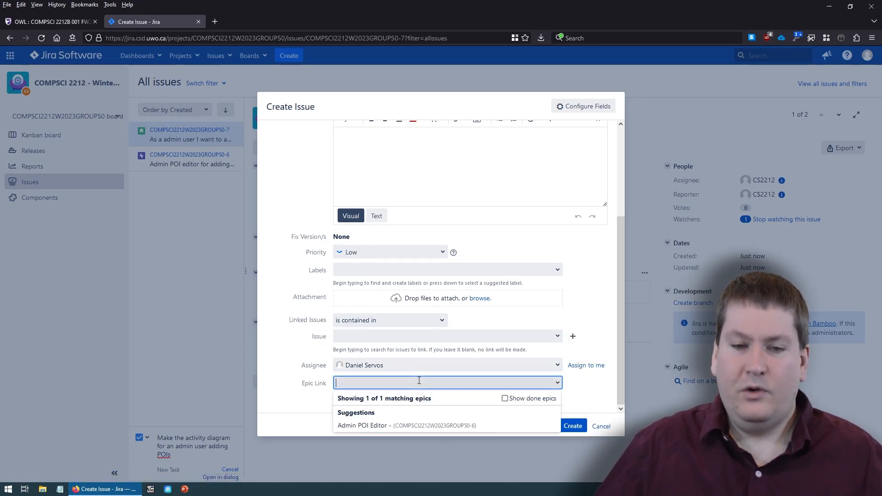
click(362, 426)
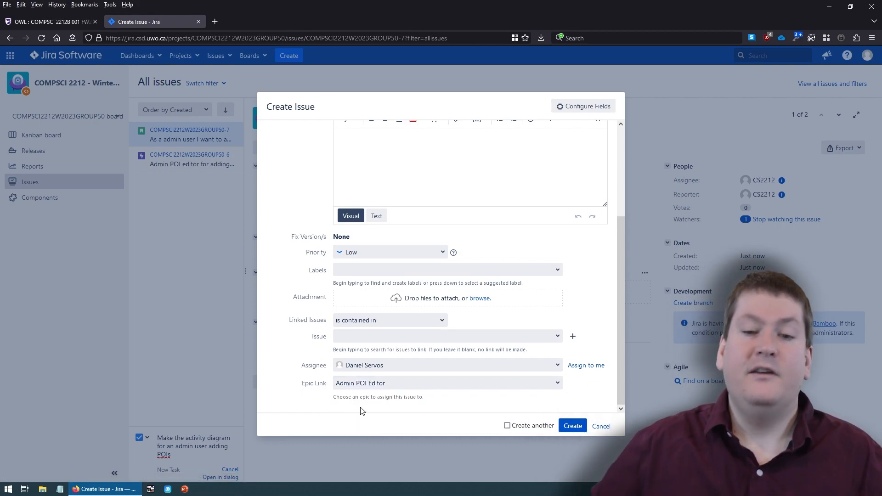
- Set the task's priority to Medium and create it
click(439, 258)
click(408, 292)
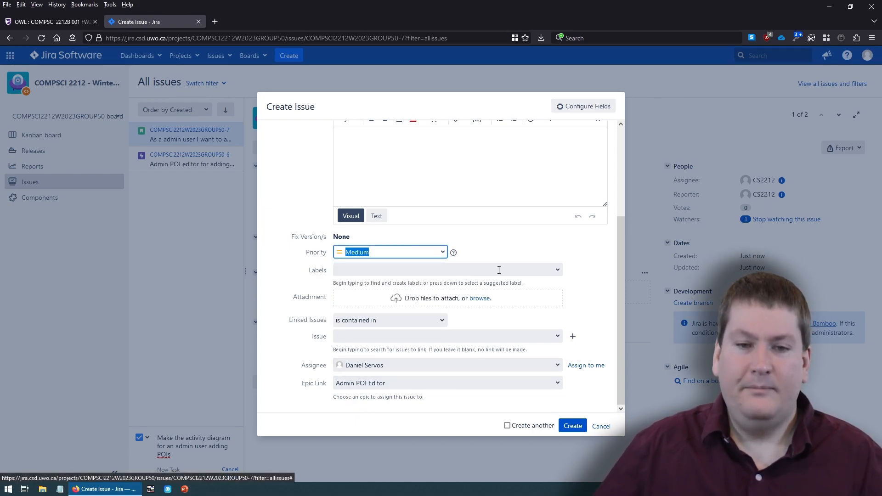
click(592, 276)
scroll(588, 322, up, 3)
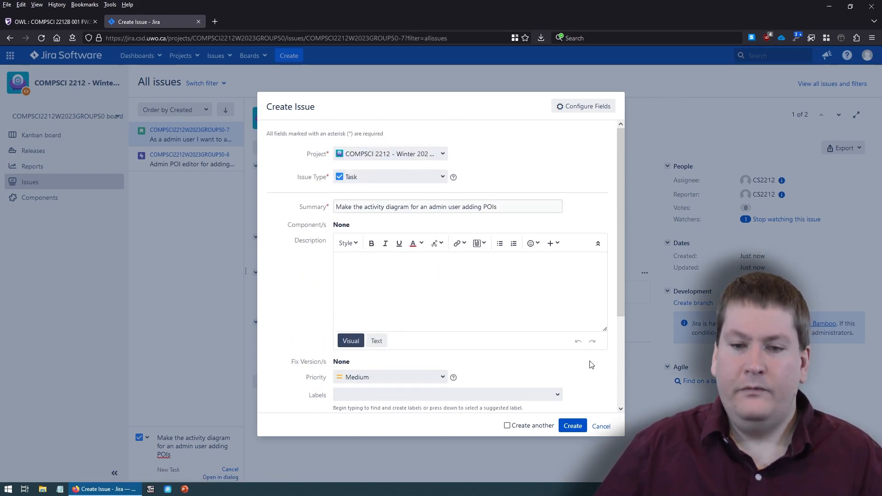
click(572, 426)
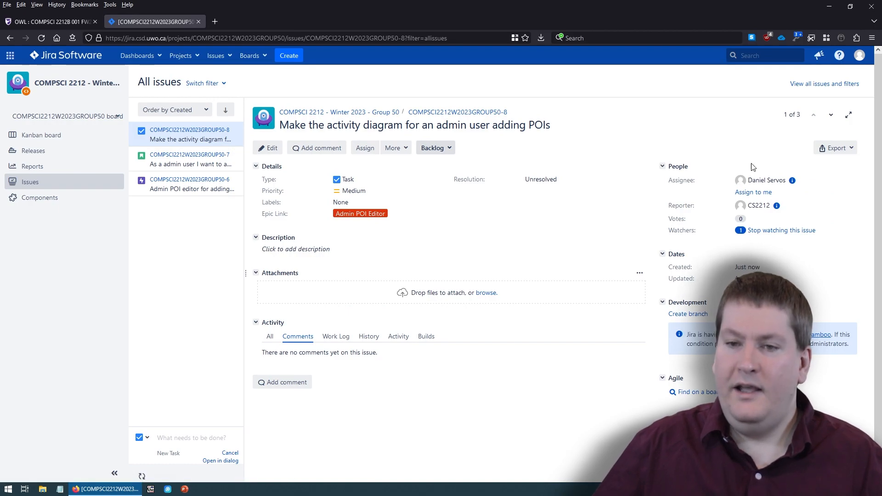
- Assign the Admin POI editor epic to another team member from the user list
click(190, 160)
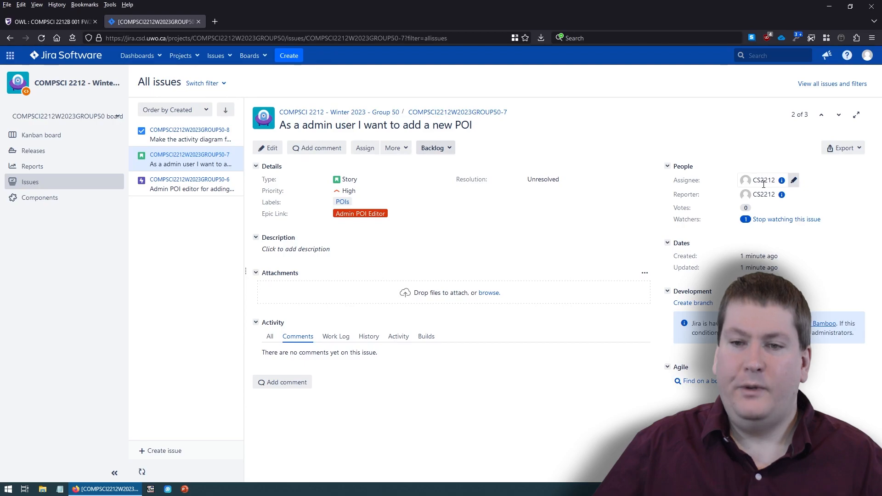
click(179, 193)
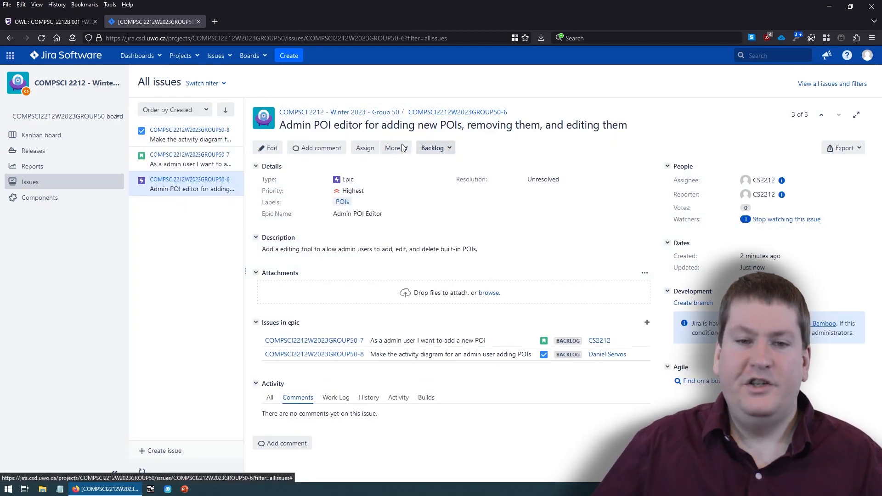
click(367, 152)
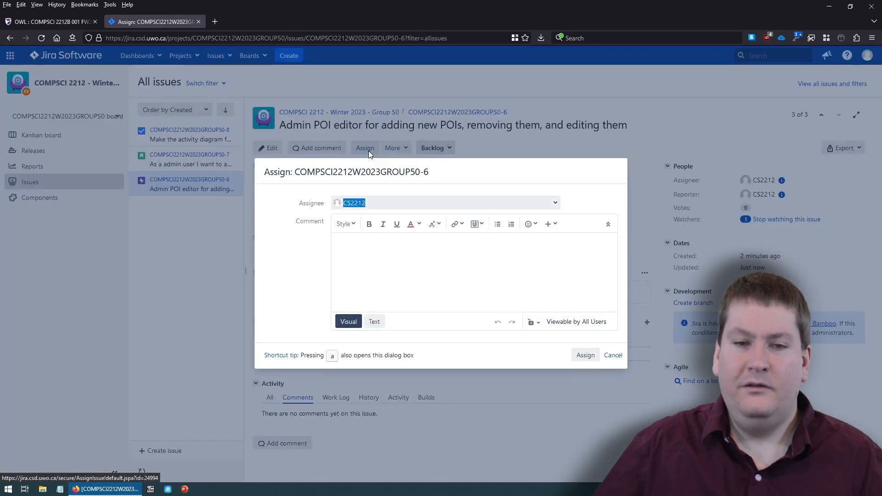
click(555, 203)
scroll(432, 289, down, 2)
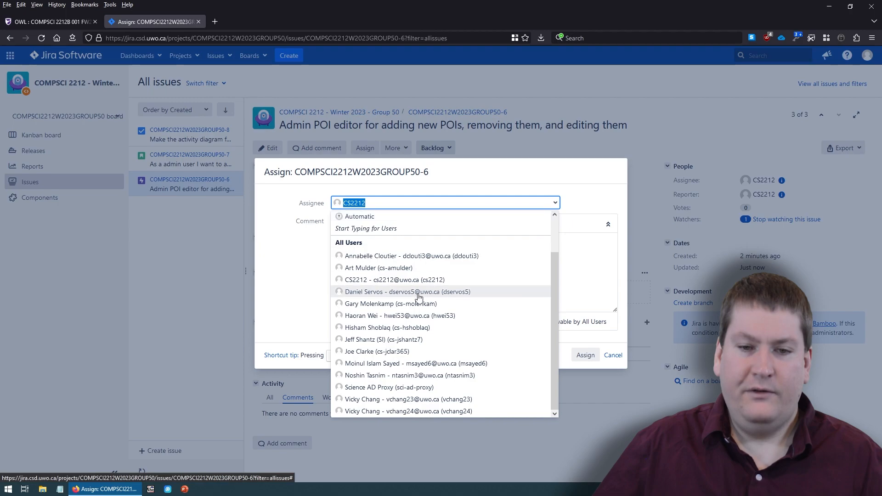
click(409, 292)
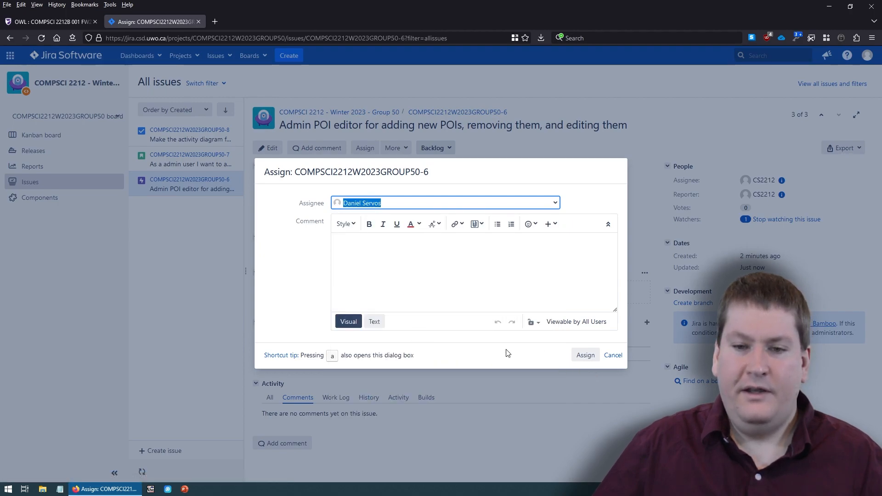
click(585, 360)
right_click(584, 359)
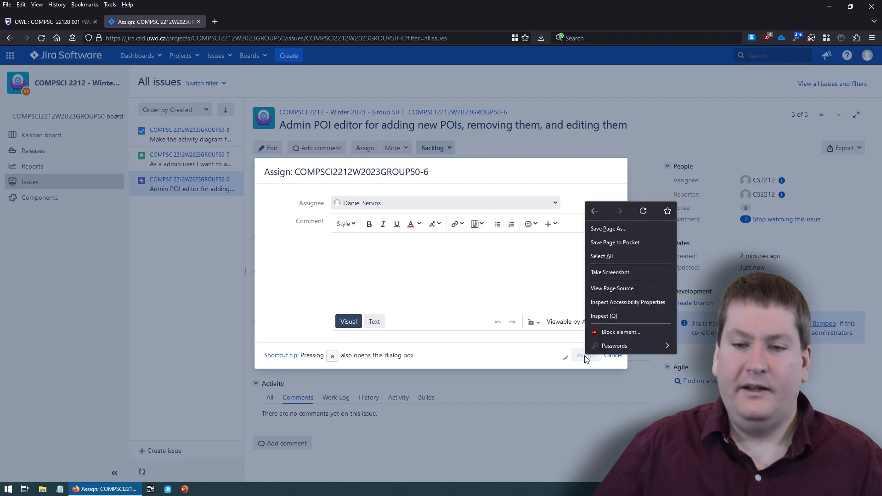
double_click(202, 272)
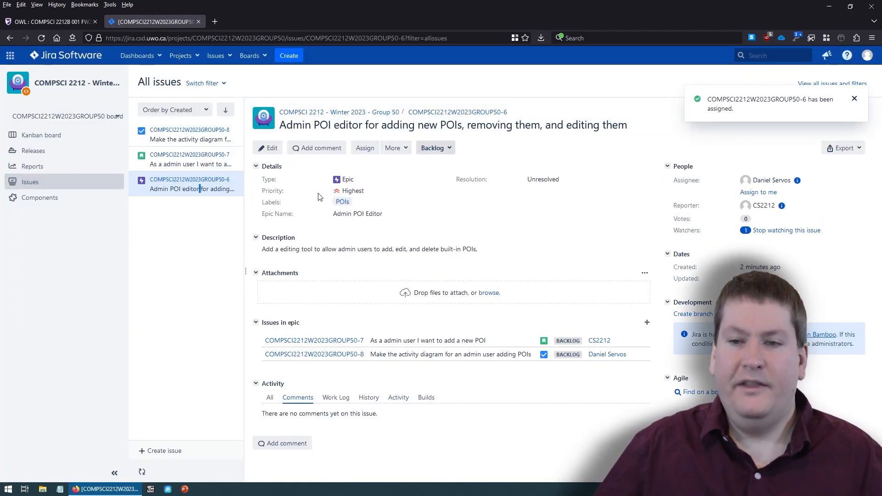
- Add the comment "This is an important epic, get it done right away!" to the epic
click(323, 148)
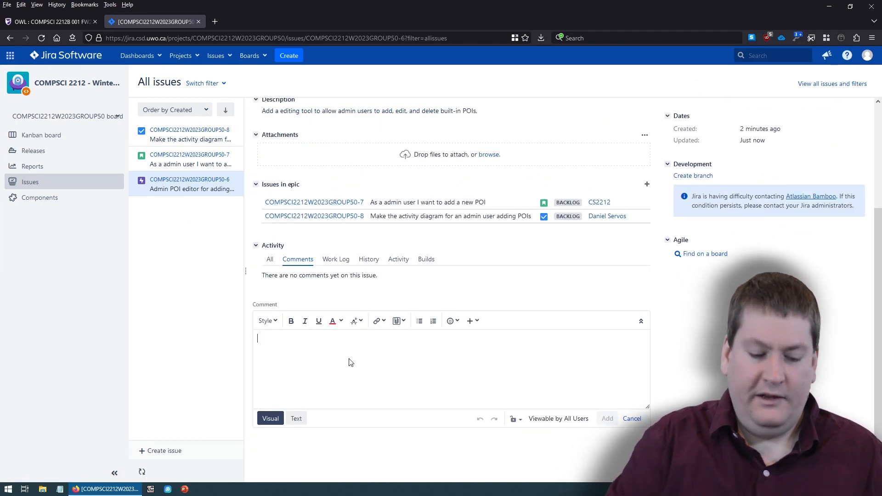
text(This is an important ep)
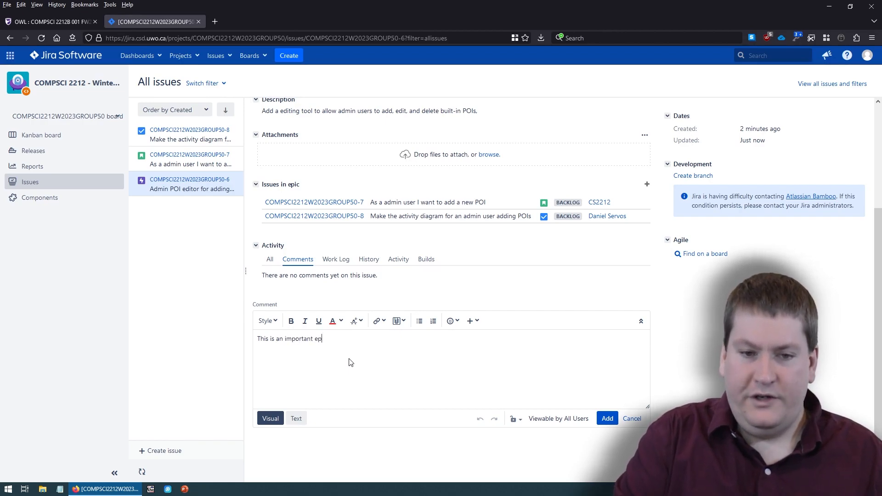
text(ic, get it done )
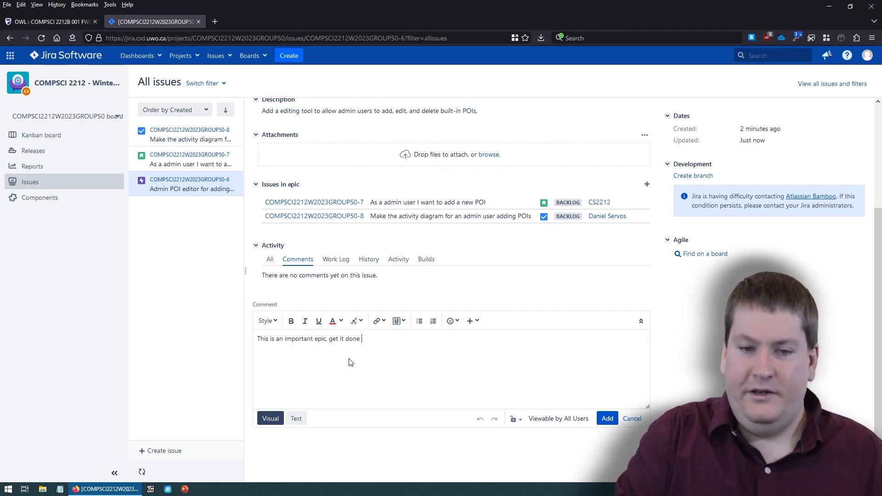
text(right)
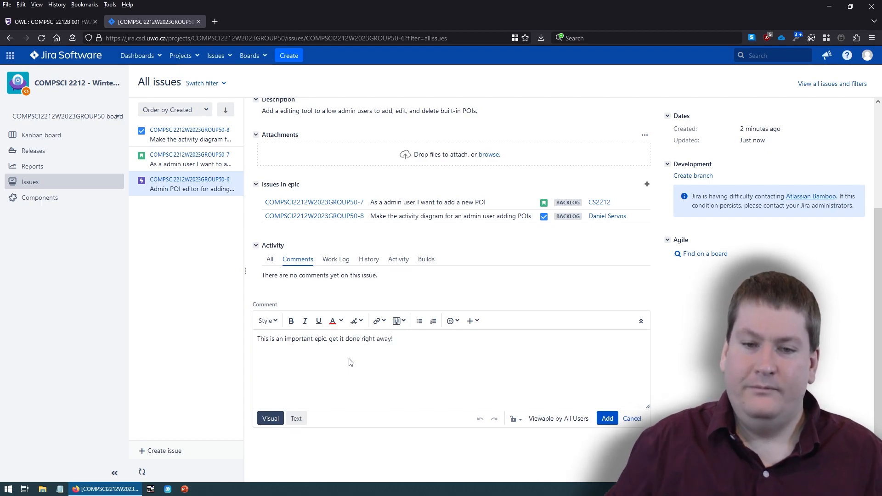
text( away!)
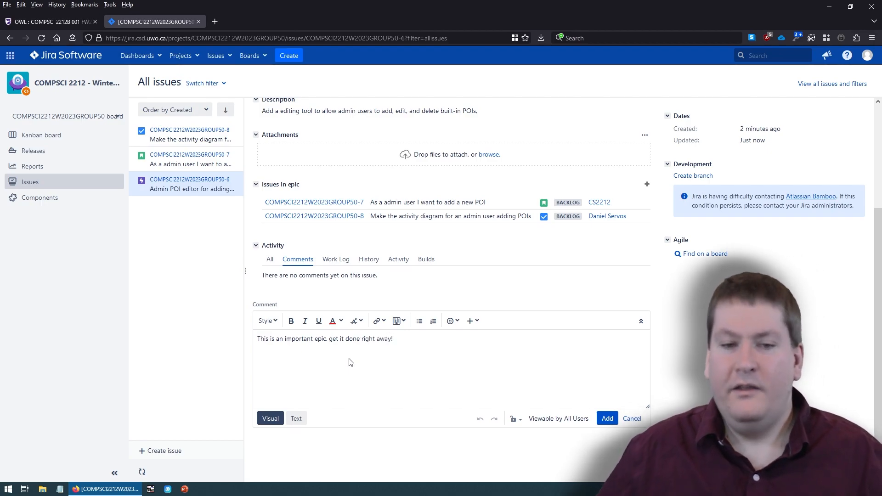
click(607, 419)
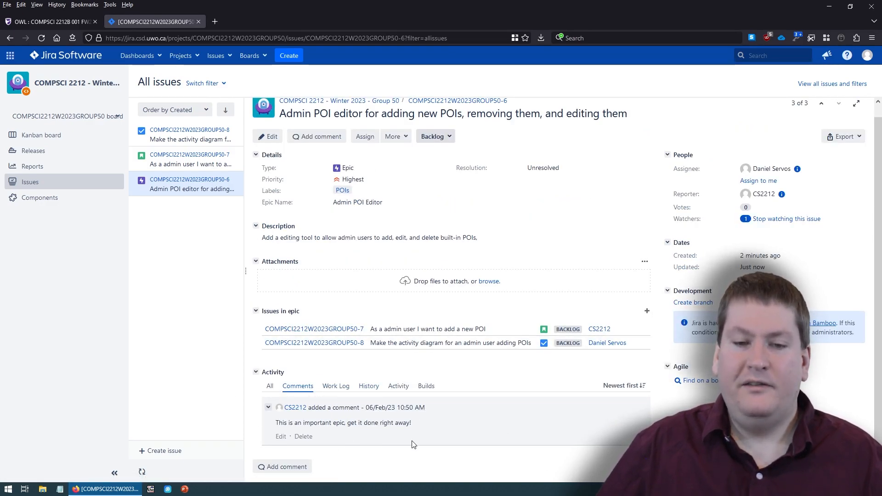
- Review the epic's change history, including its assignee and epic child entries
click(376, 392)
scroll(367, 326, down, 2)
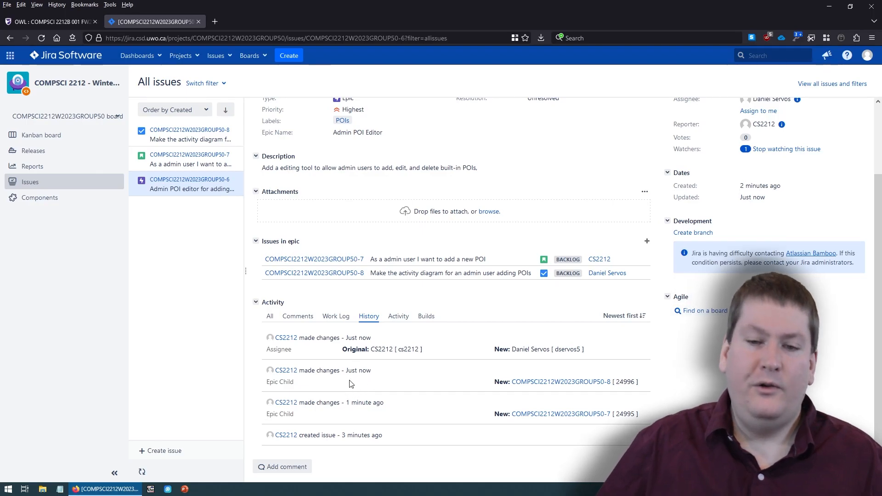
drag(501, 354, 602, 356)
click(576, 360)
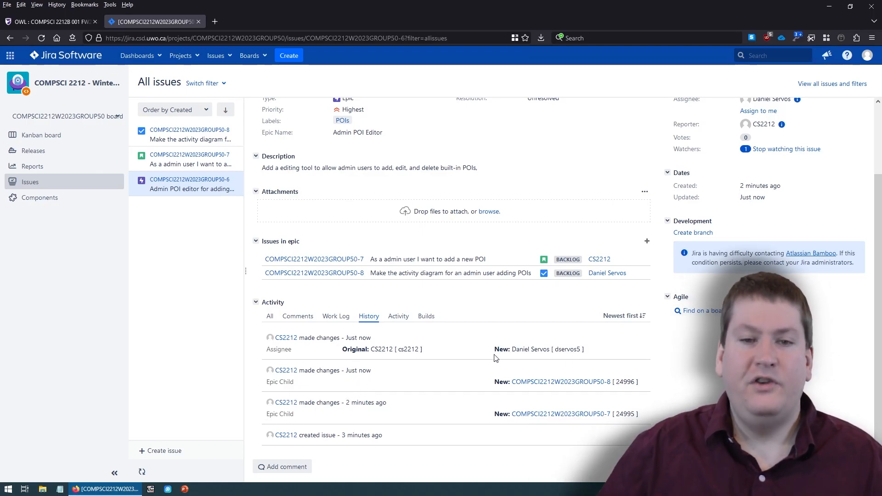
scroll(419, 415, up, 2)
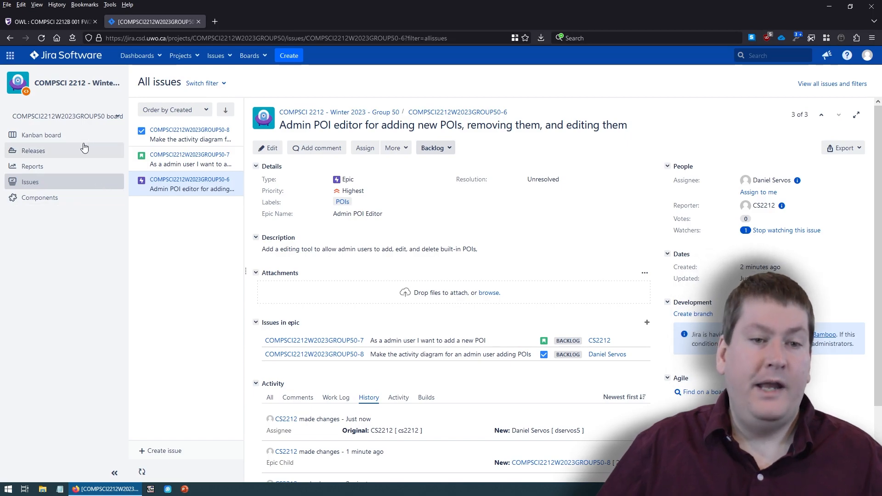
- Move the "As a admin user I want to add a new POI" story and the activity diagram task to Selected for Development on the Kanban board
click(63, 135)
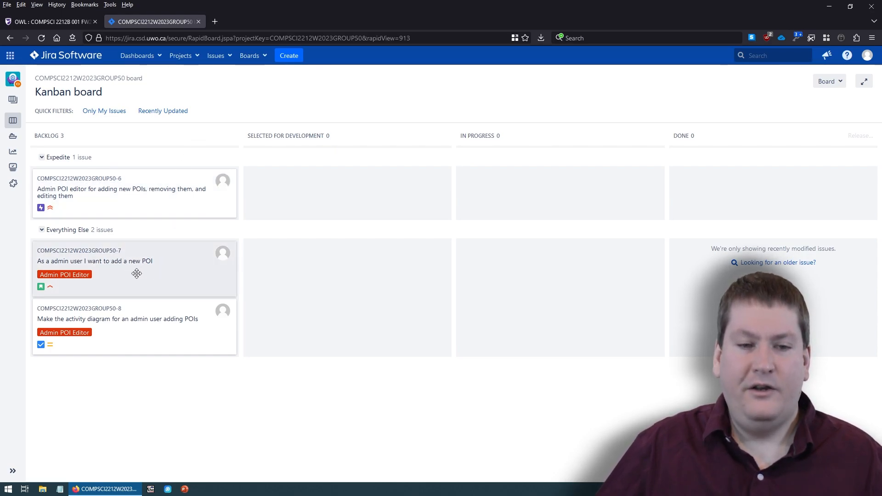
drag(137, 274, 320, 274)
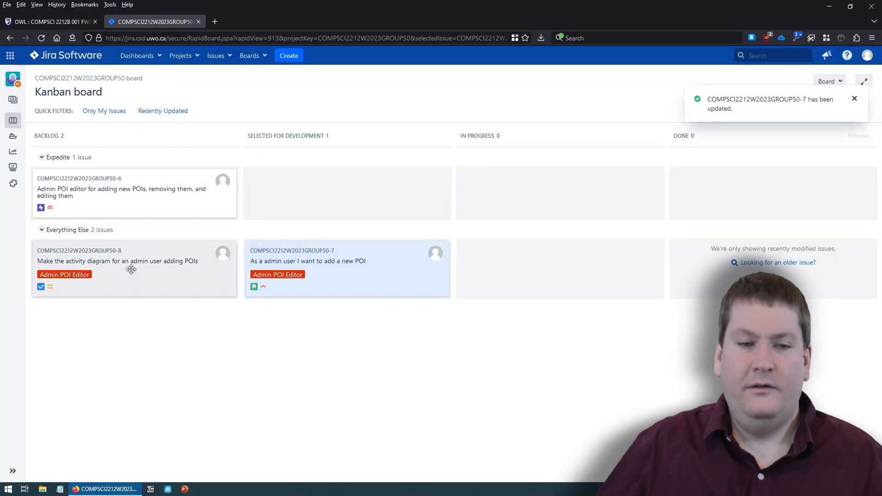
drag(131, 269, 324, 266)
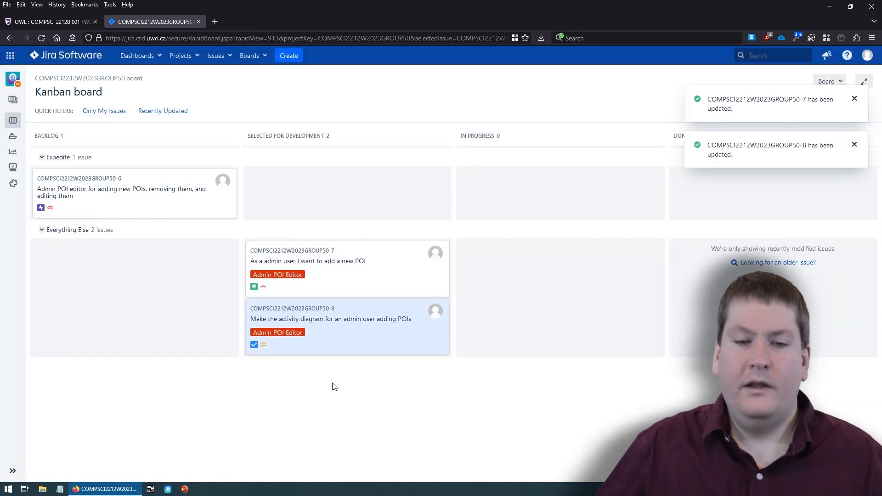
- Check the workflow status and available status options of the "As a admin user I want to add a new POI" story in the issue list
click(13, 169)
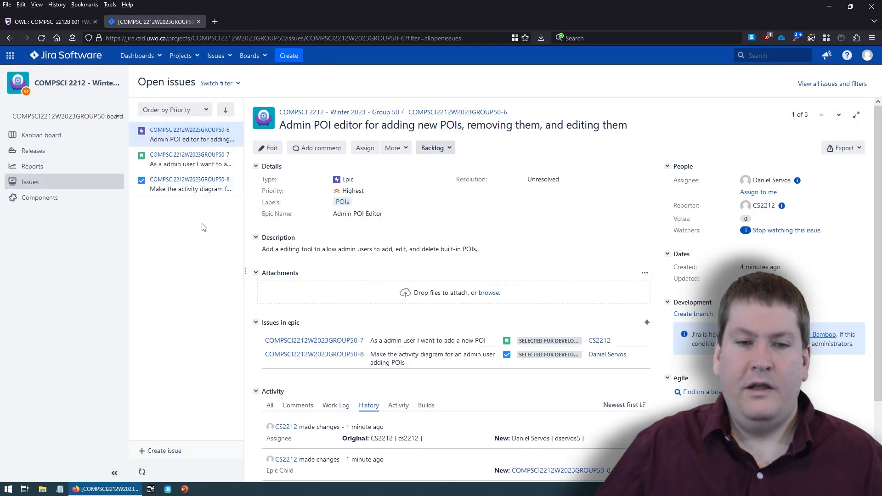
click(198, 164)
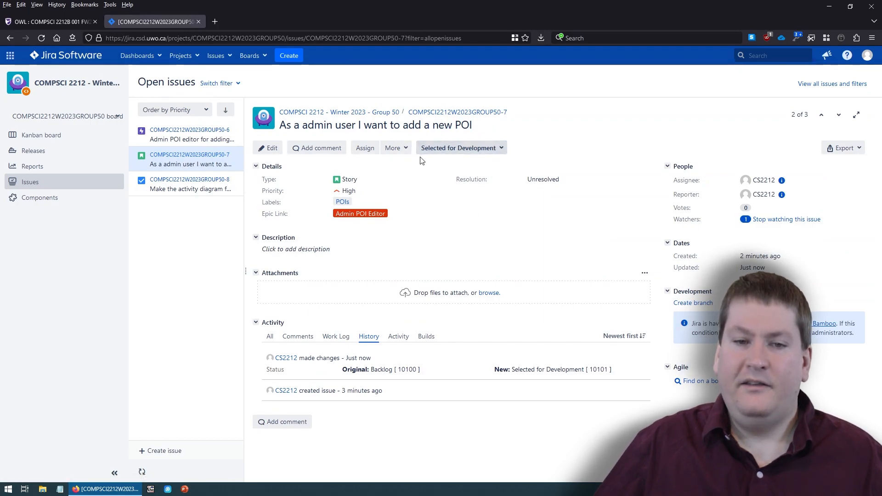
click(502, 148)
click(607, 151)
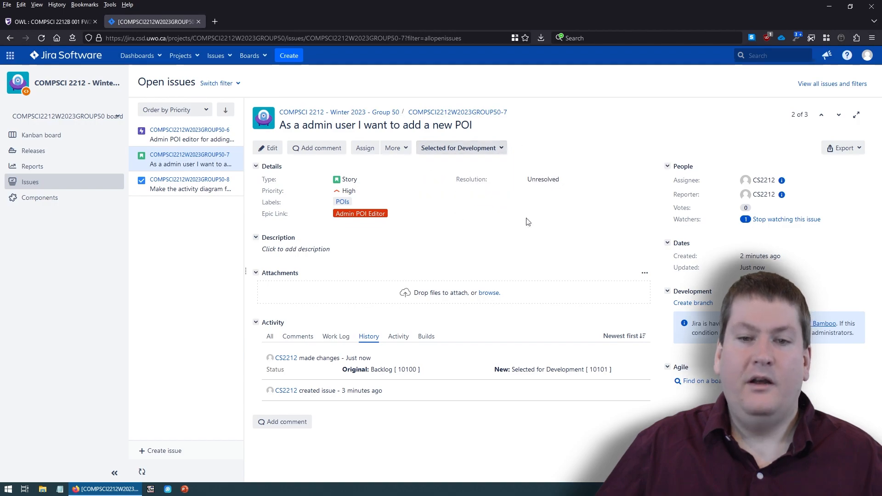
- On the Kanban board, move the story and the activity diagram task to In Progress, and advance the task to Done
click(48, 136)
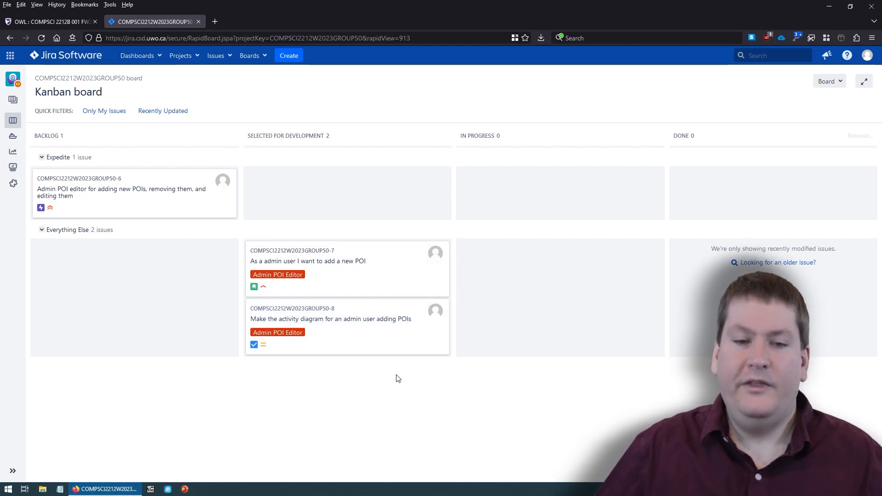
drag(431, 327, 500, 345)
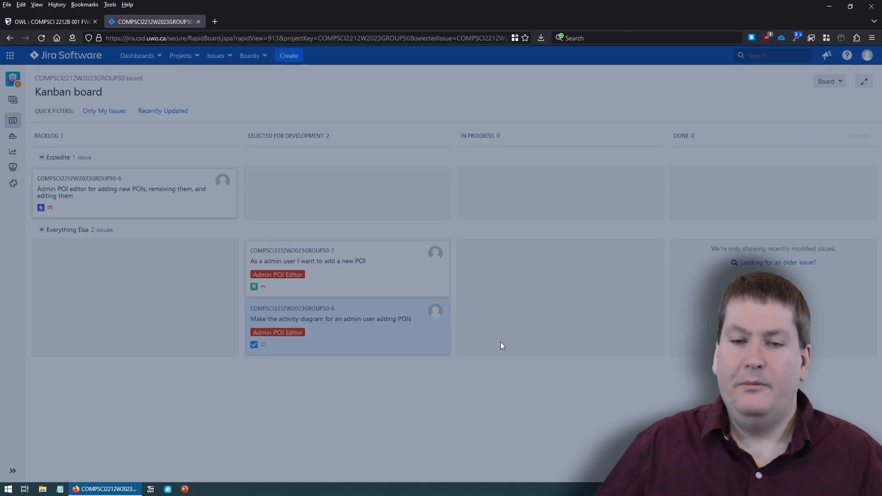
drag(372, 281, 537, 308)
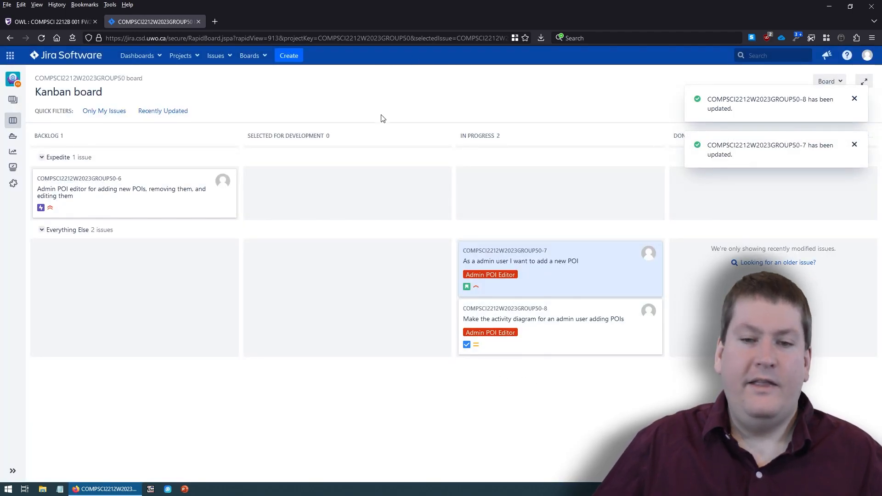
drag(565, 340, 781, 294)
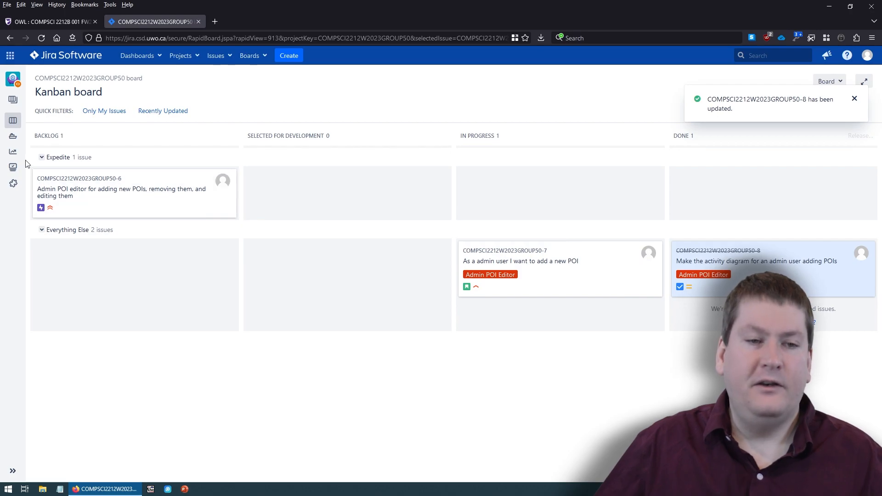
- Filter the project's issues by All issues to inspect the completed task's resolution, and return the filter to Open issues
click(8, 171)
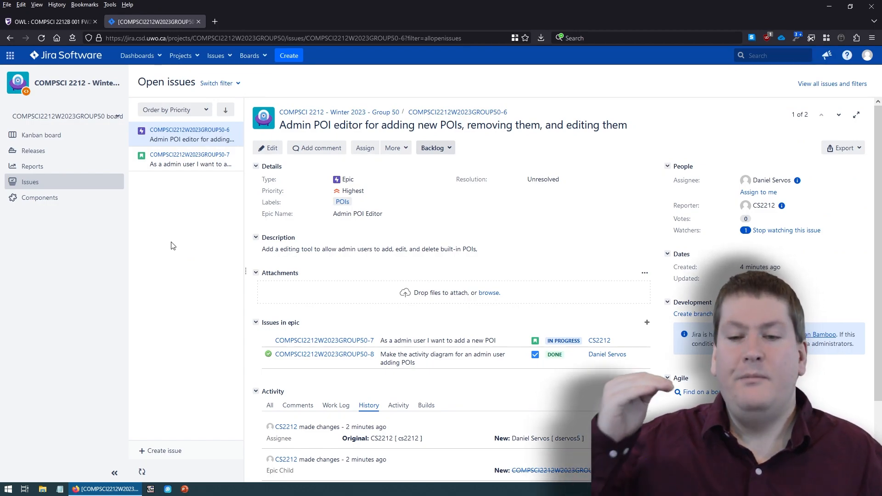
click(206, 110)
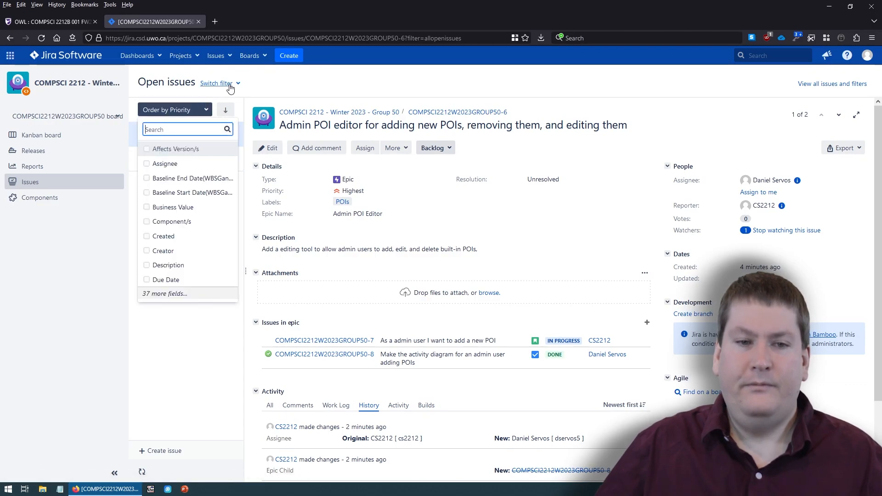
click(230, 87)
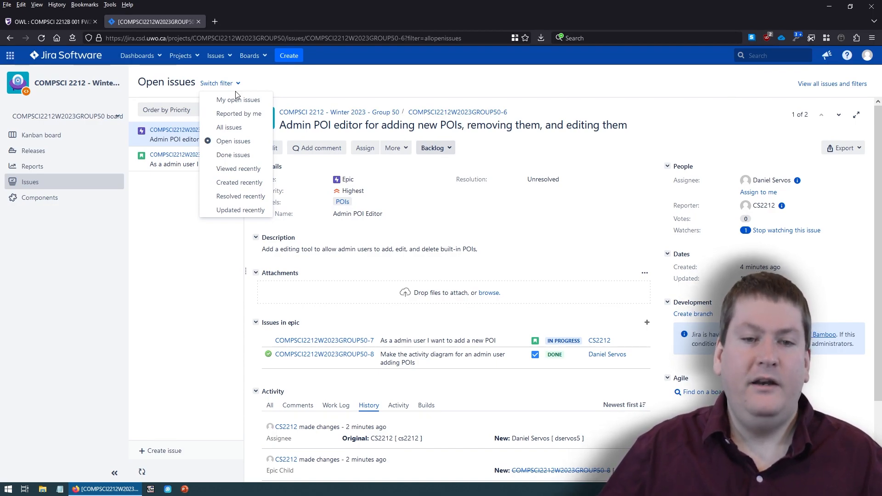
click(230, 127)
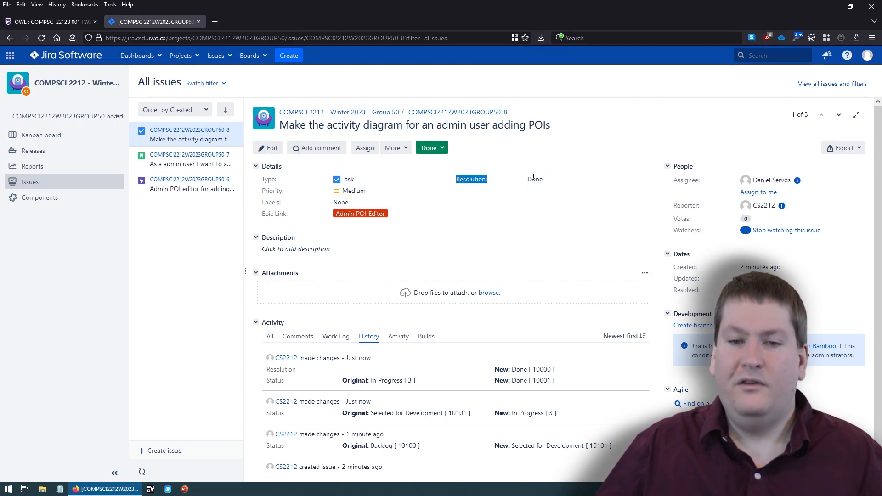
click(519, 204)
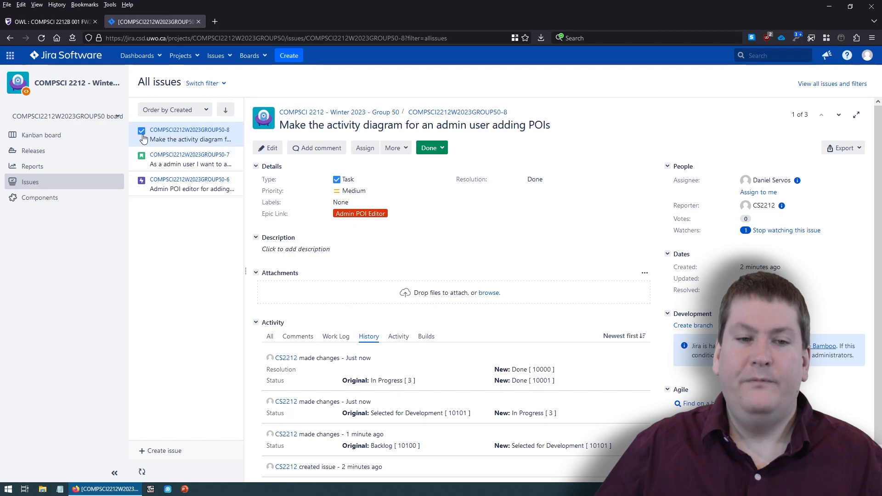
click(225, 90)
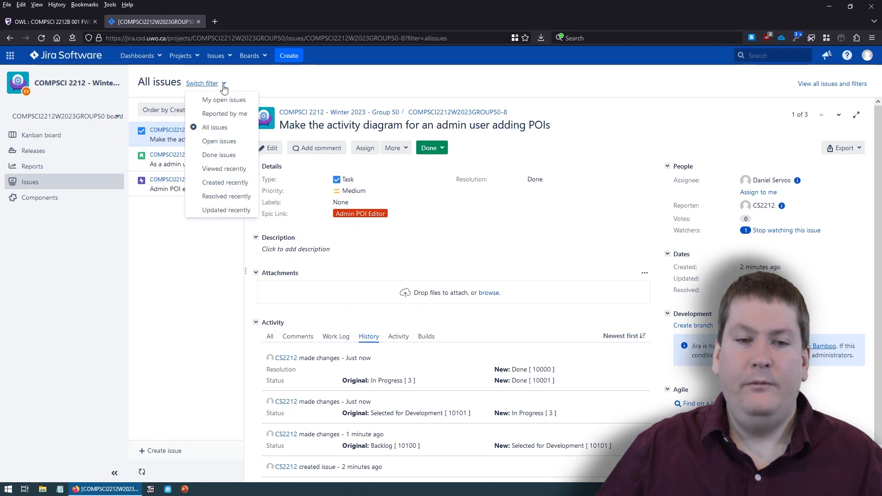
click(228, 140)
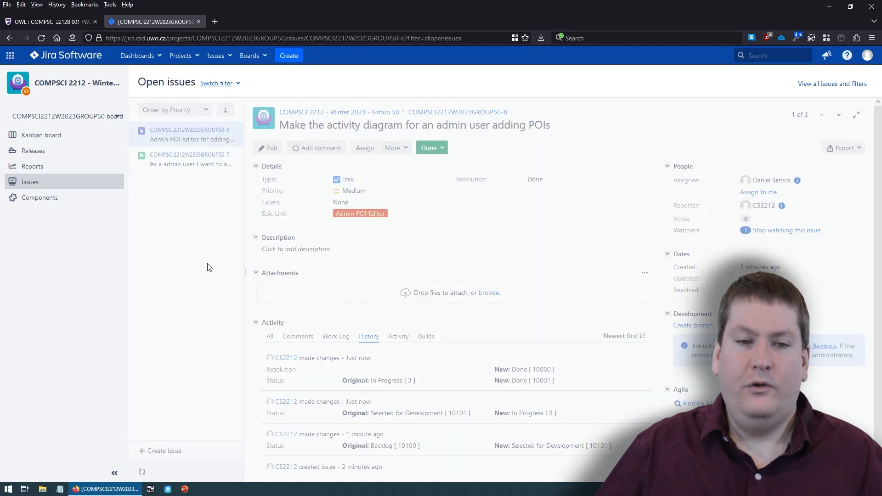
- Open the configuration page of the project's Kanban board
click(66, 133)
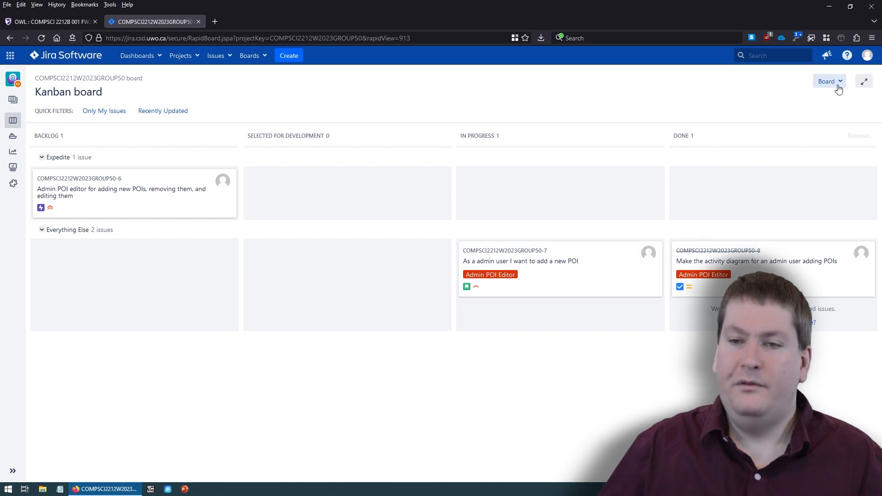
click(838, 87)
click(808, 98)
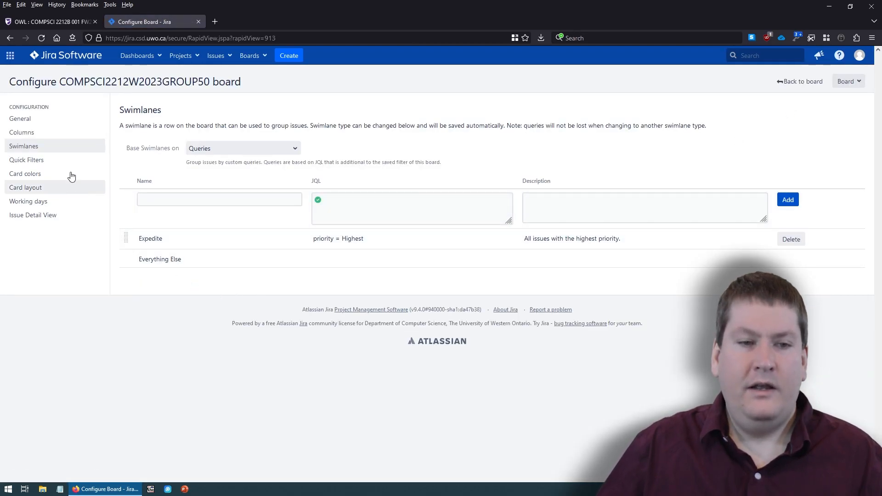
- Open the board's swimlane settings and enter a provisional name for a new swimlane, based on a team member's first name
click(20, 148)
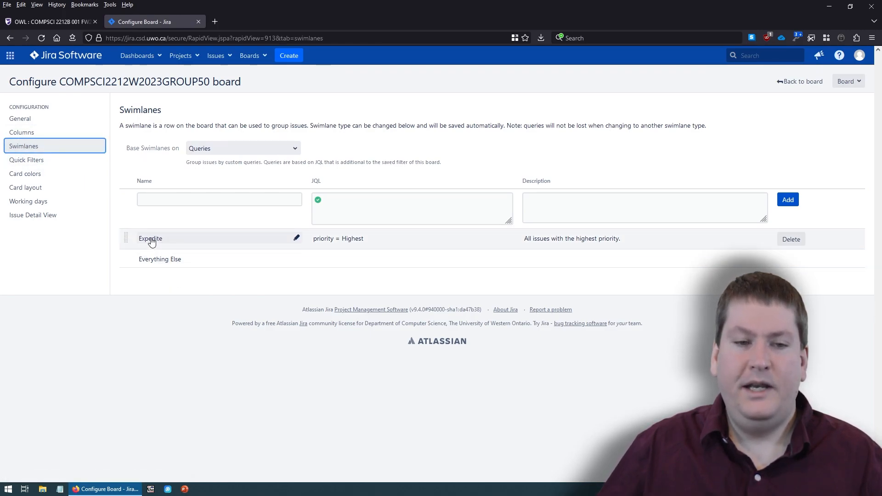
click(254, 201)
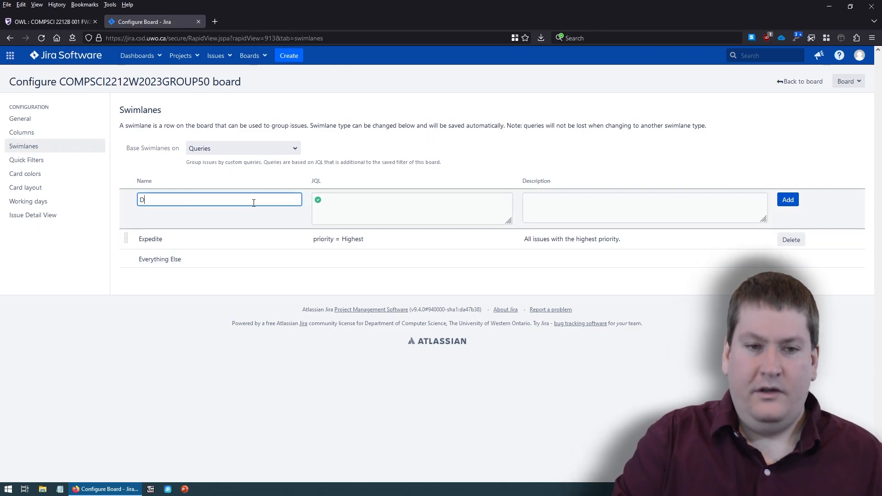
text(Daniel's )
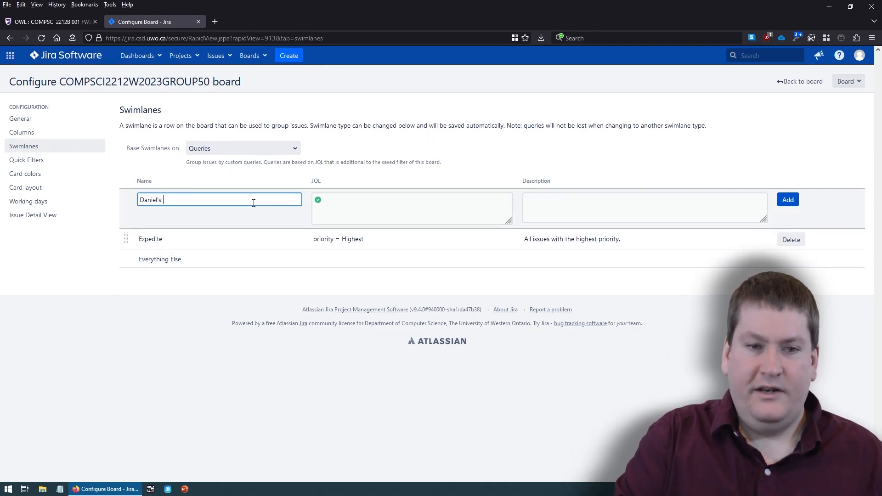
text(Taks)
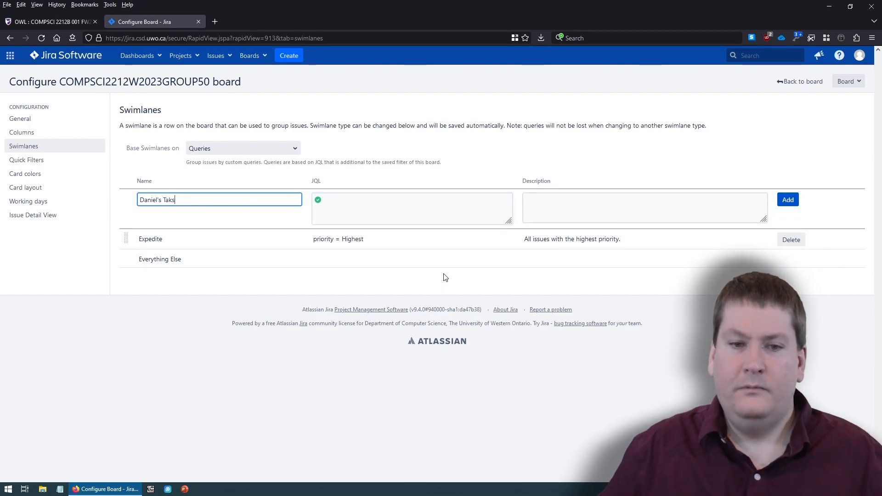
- Begin the new swimlane's JQL query with the assignee field and an equals operator
click(420, 217)
text(as)
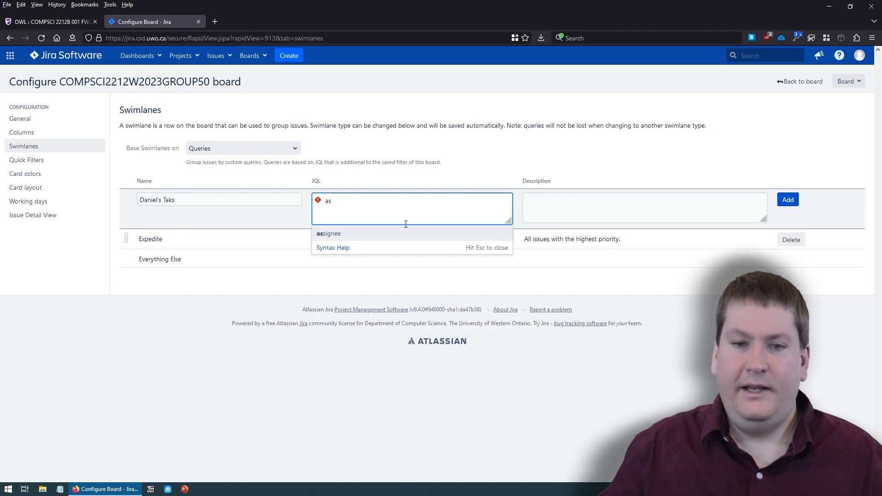
click(407, 235)
text(=)
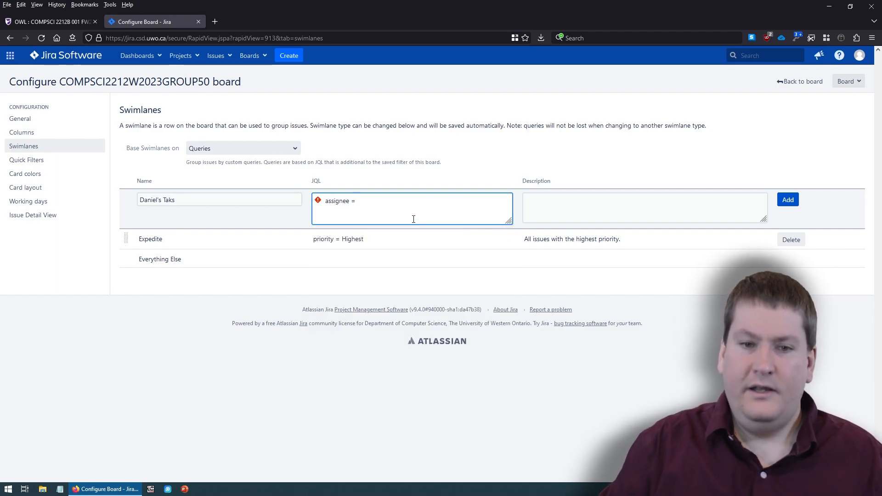
text( "D)
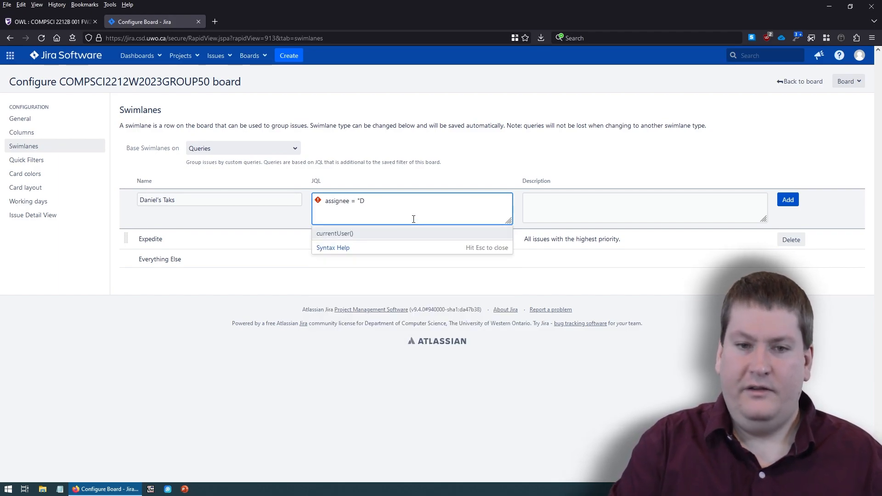
text(aniel S)
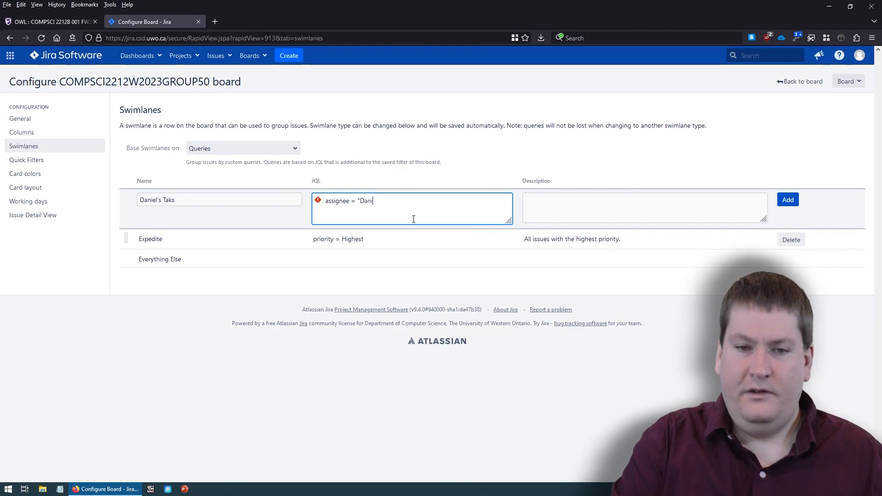
key(BackSpace)
key(BackSpace)
key(BackSpace)
key(BackSpace)
key(BackSpace)
key(BackSpace)
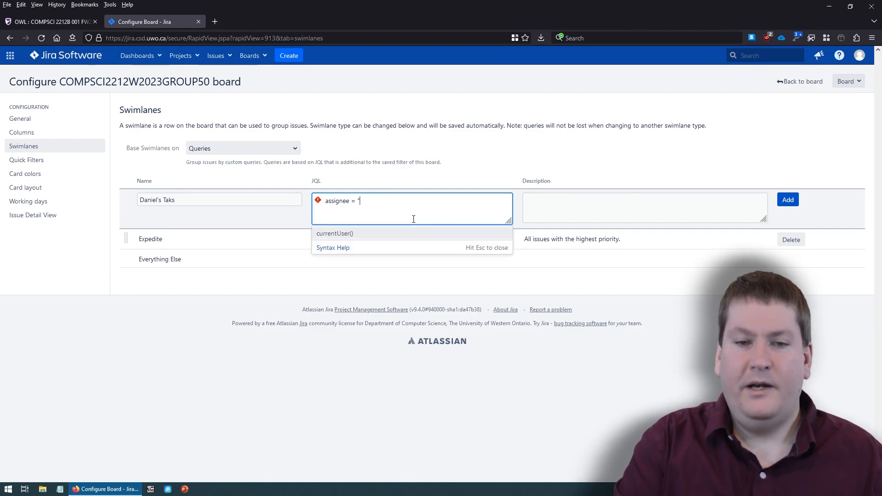
- Complete the swimlane's JQL query as assignee = currentUser(), without any further clause
text(c)
click(373, 233)
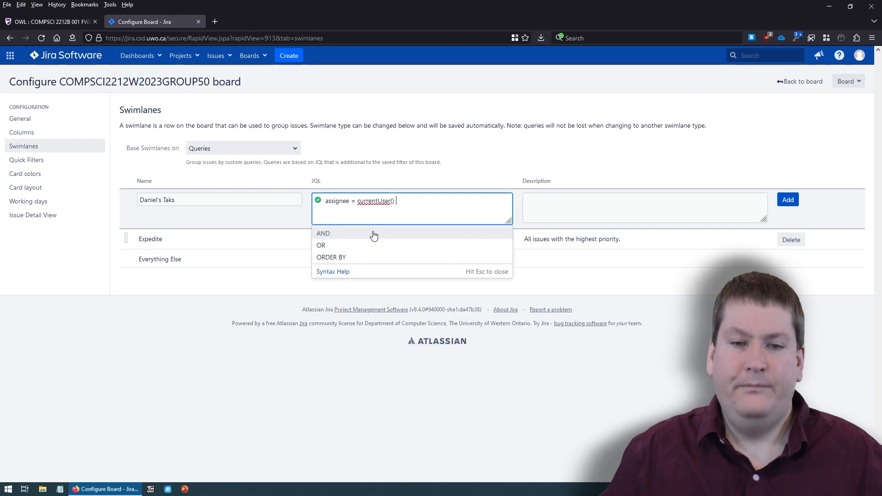
click(372, 234)
double_click(413, 198)
key(BackSpace)
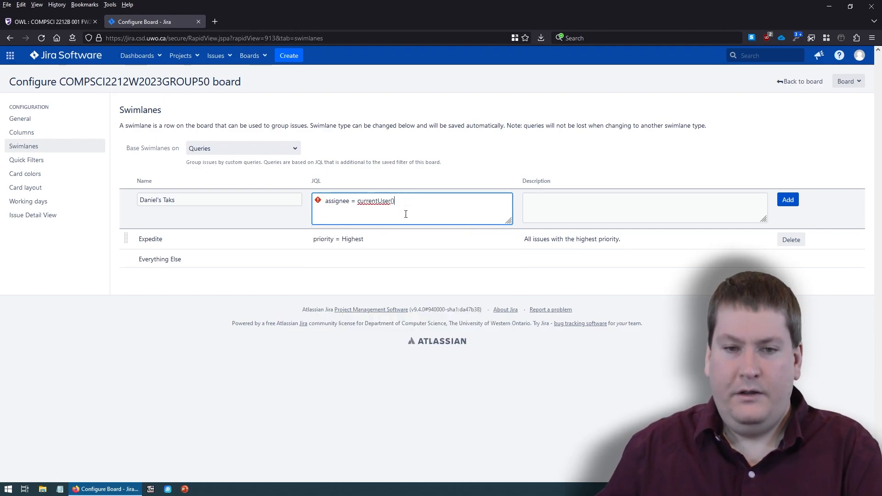
- Name the new swimlane "Your Tasks", describe it as "Tasks you are assigned", and add it to the board
drag(224, 199, 131, 194)
text(Y)
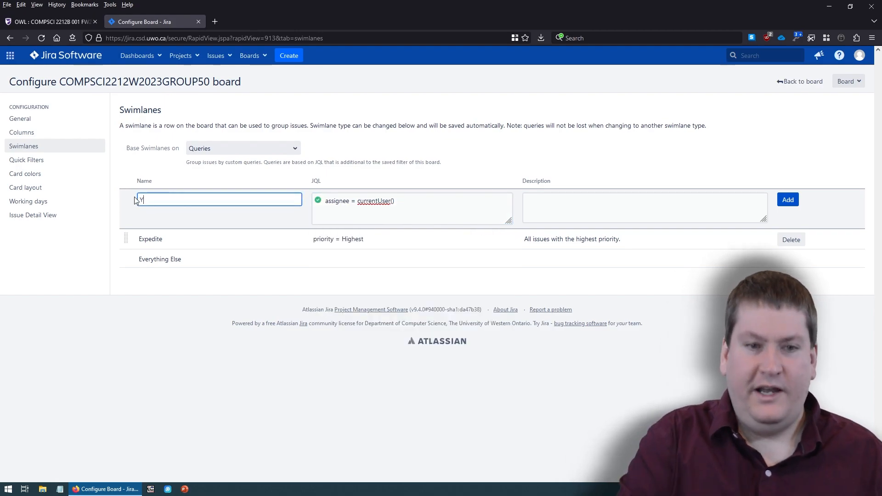
text(our Tasks)
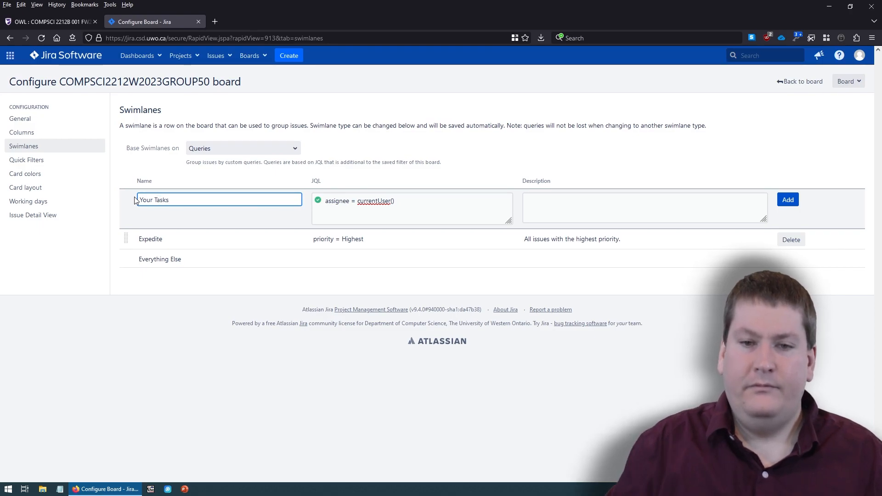
click(616, 209)
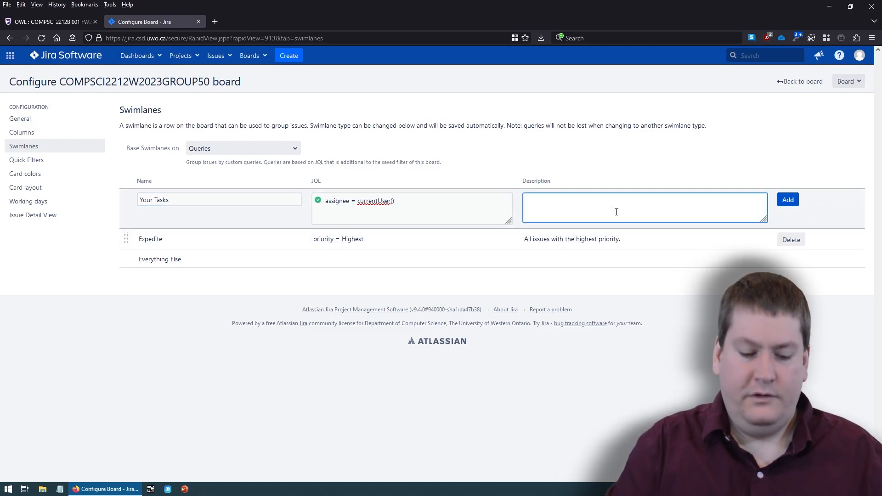
text(Task)
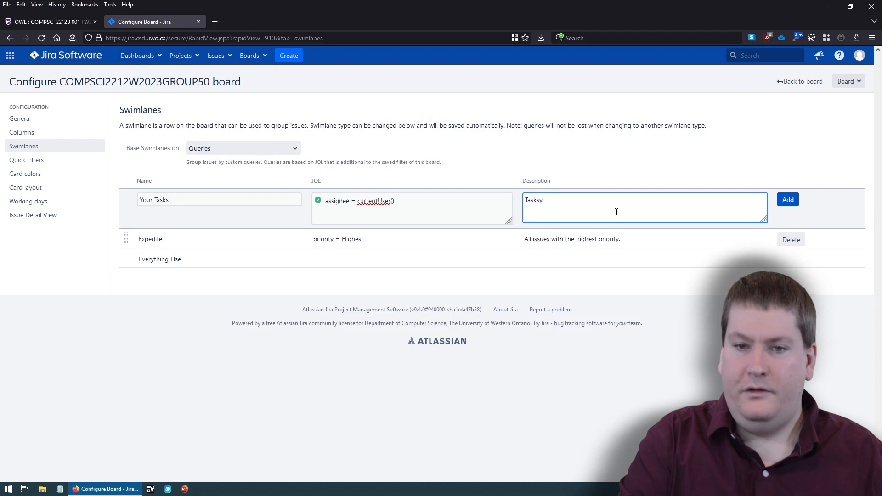
text(s you are assign)
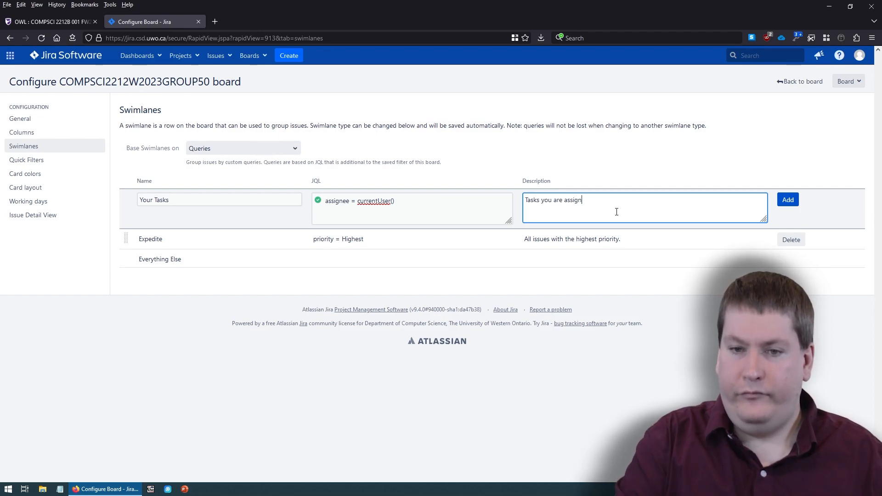
text(ed)
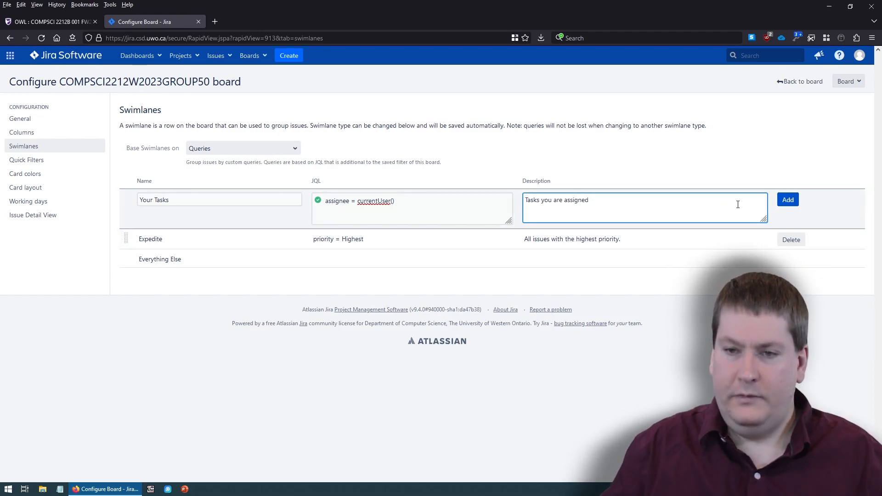
click(787, 201)
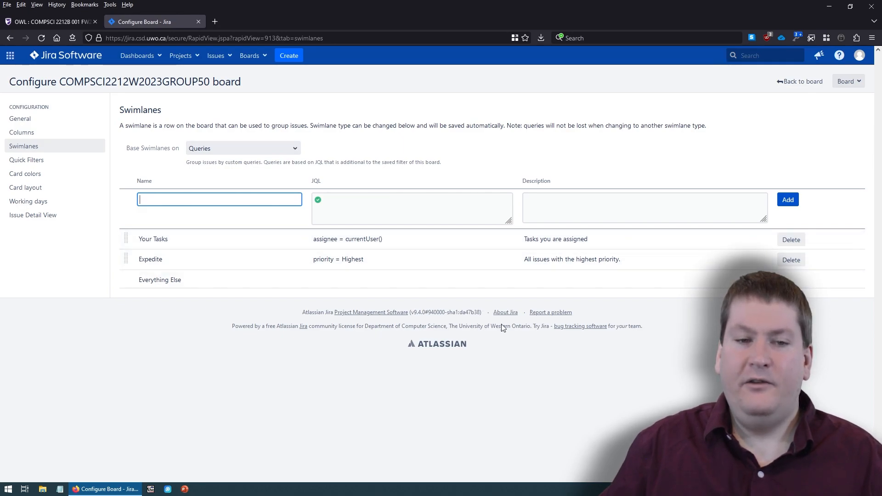
- Check the swimlanes on the Kanban board, and open the "As a admin user I want to add a new POI" story from the issue list
click(797, 84)
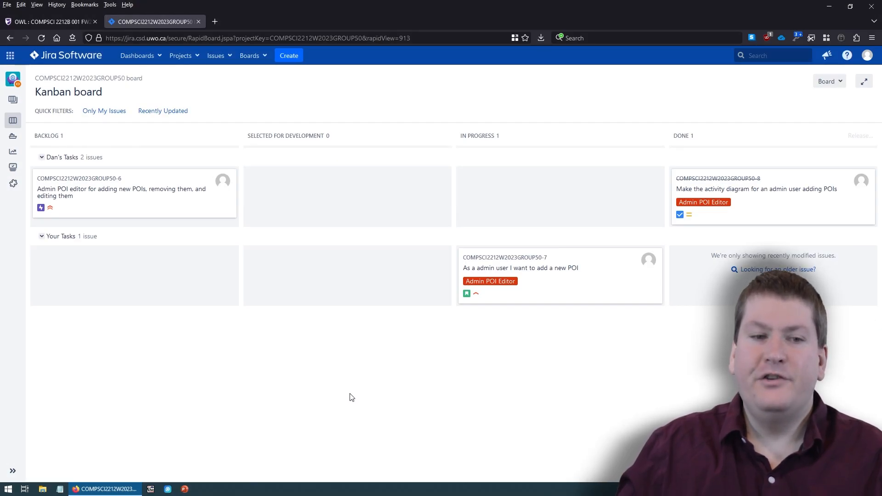
click(13, 169)
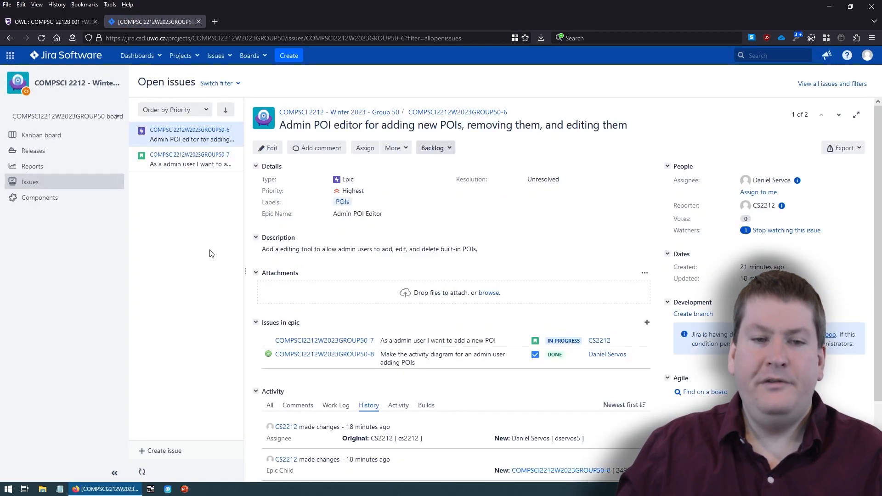
click(177, 168)
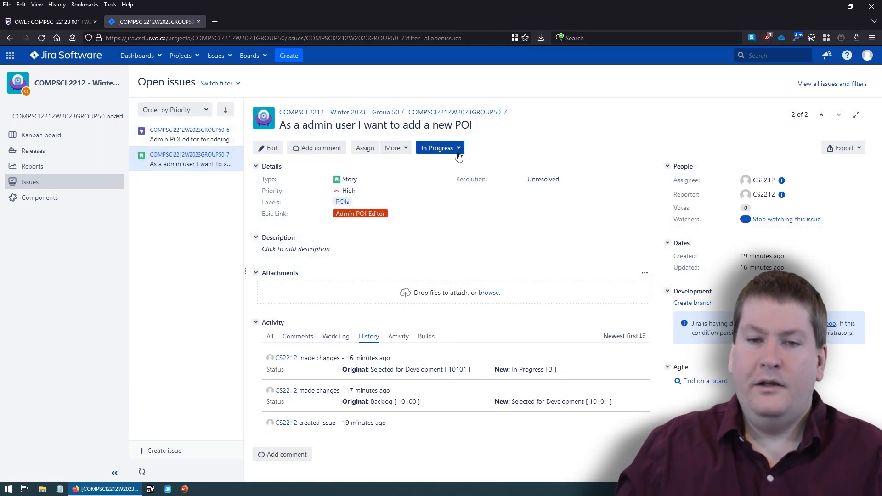
click(395, 149)
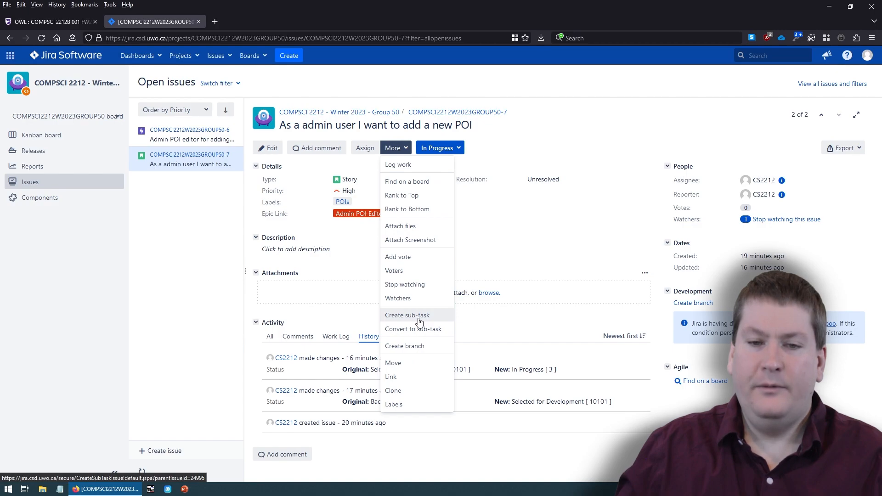
click(537, 236)
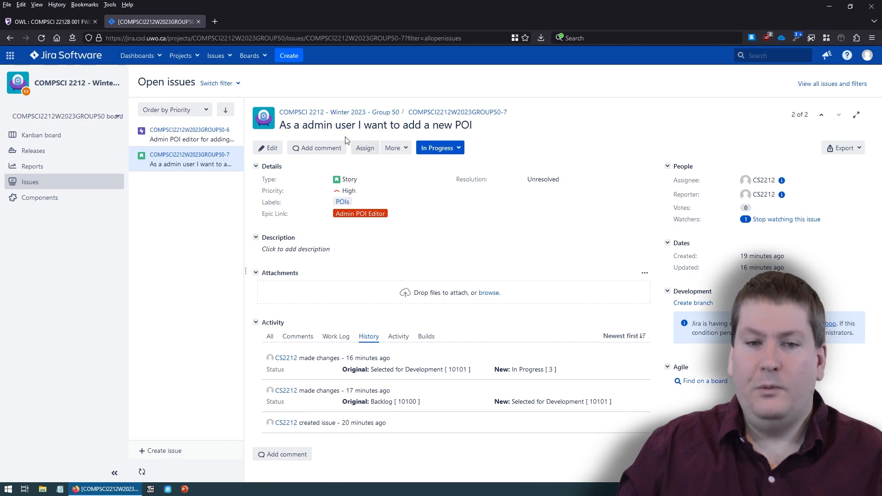
- Create a sub-task "Code the POI file format" under the story, with Medium priority and assigned to yourself
click(401, 149)
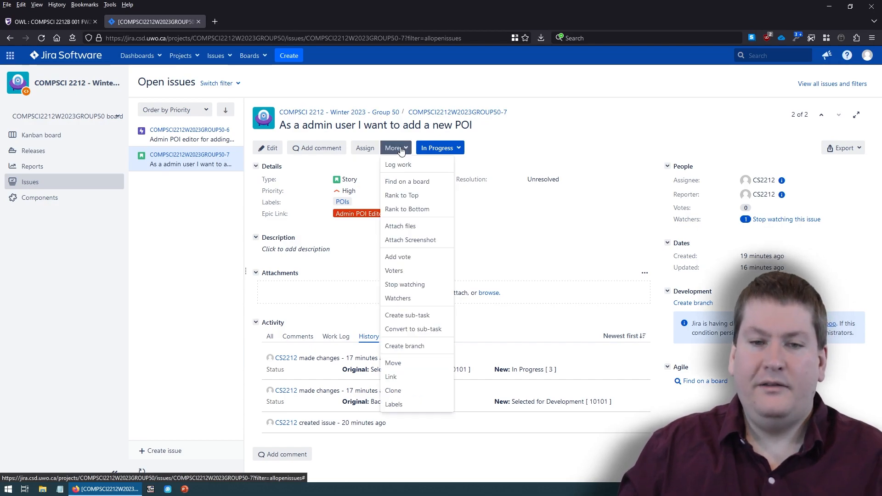
click(431, 316)
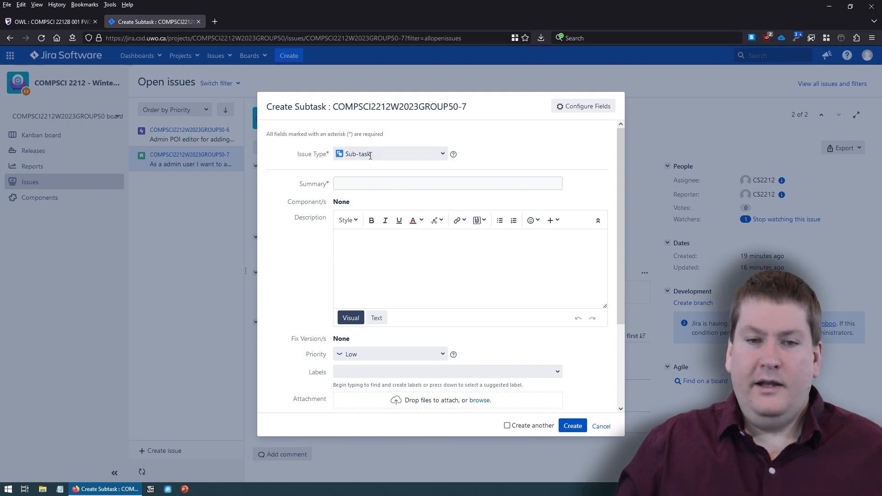
click(356, 187)
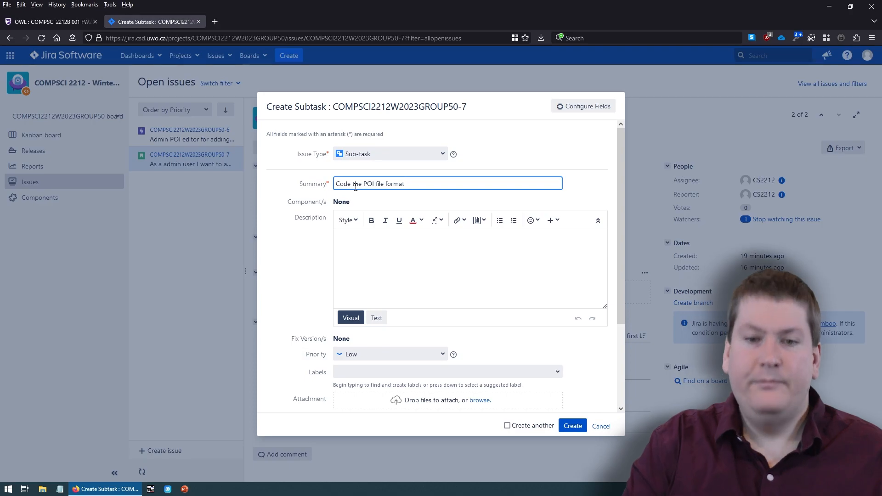
scroll(415, 261, down, 2)
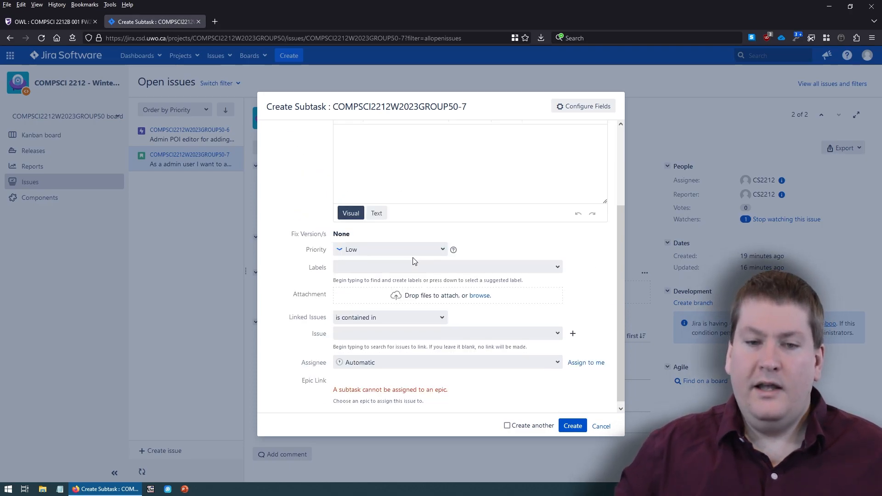
click(422, 249)
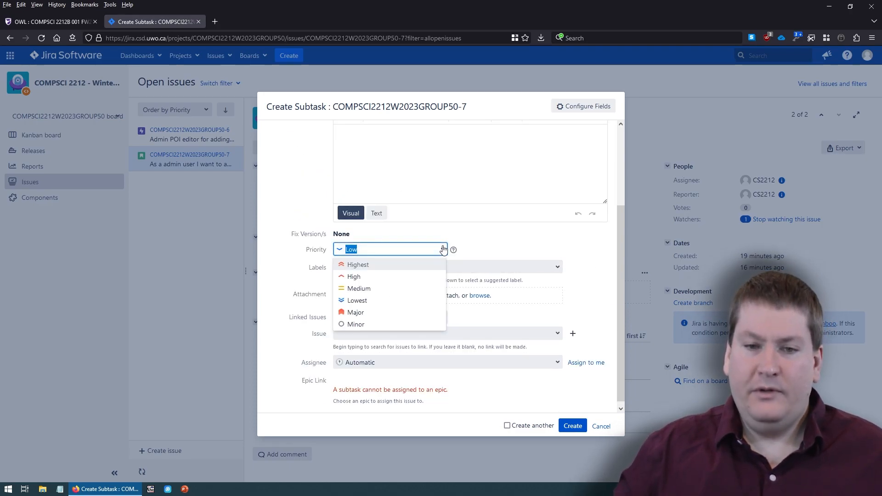
click(404, 294)
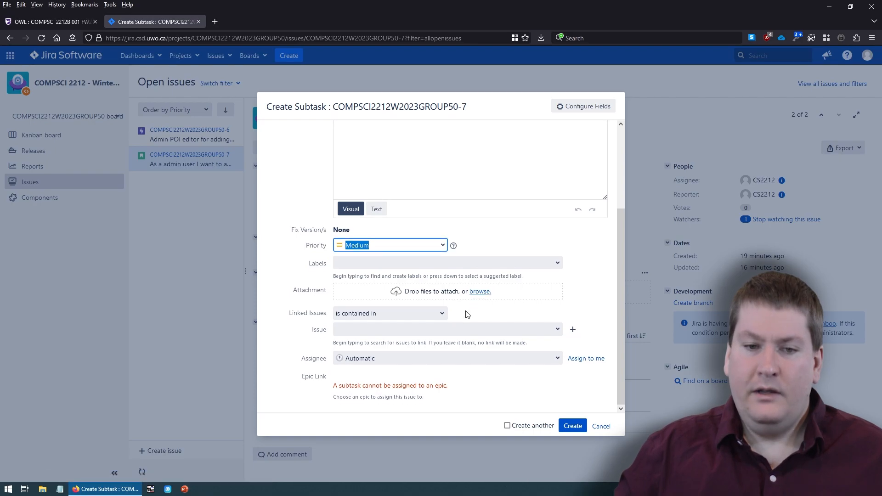
click(556, 358)
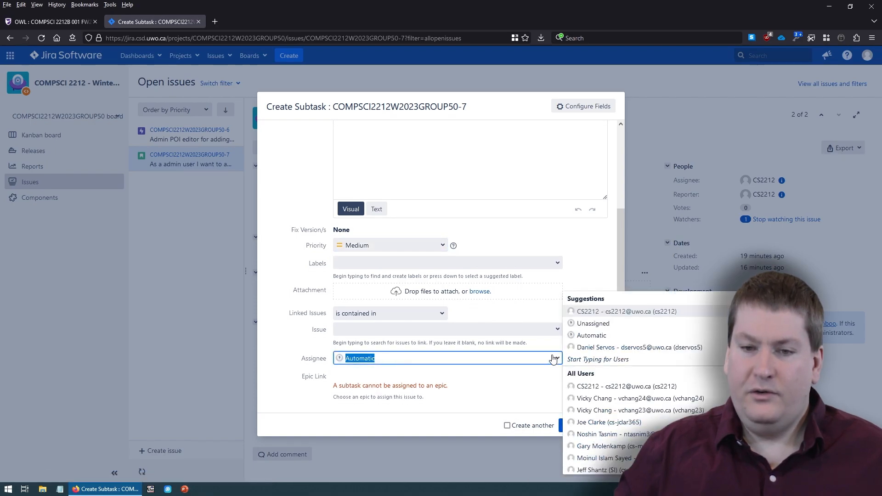
click(542, 381)
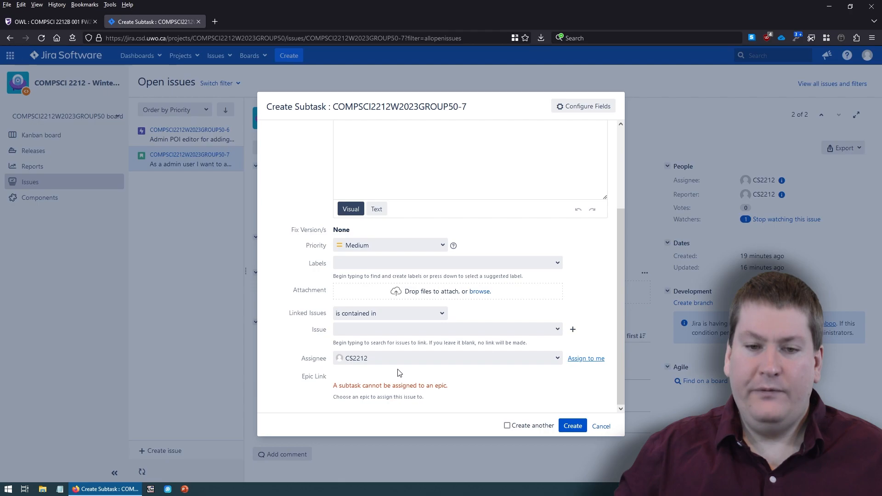
click(573, 427)
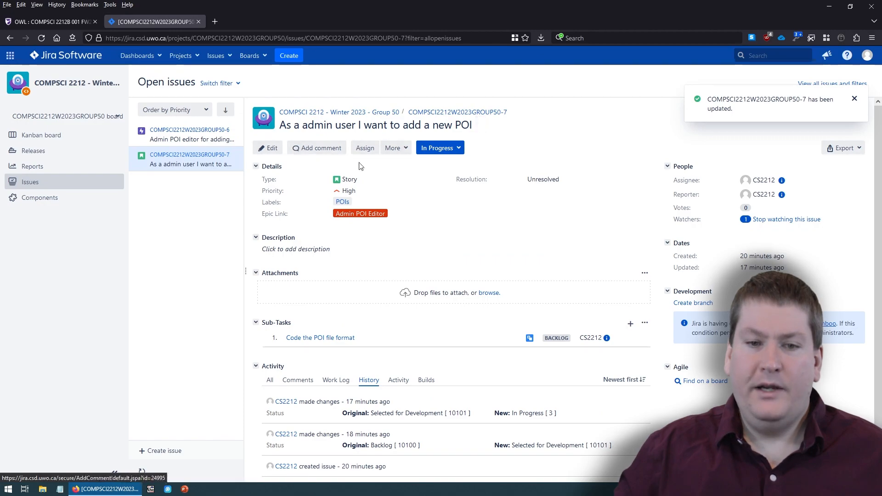
- Start another sub-task under the "As a admin user I want to add a new POI" story, summarised as "Code the editor GUI"
scroll(344, 267, down, 1)
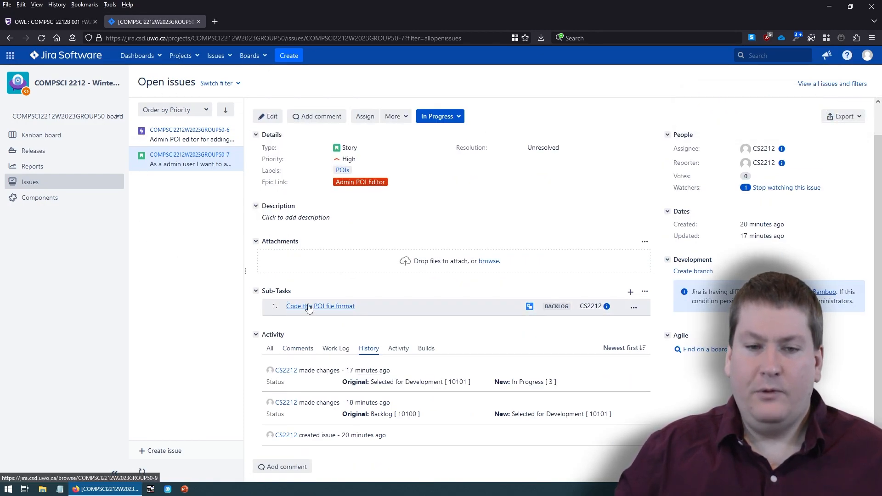
scroll(391, 285, up, 1)
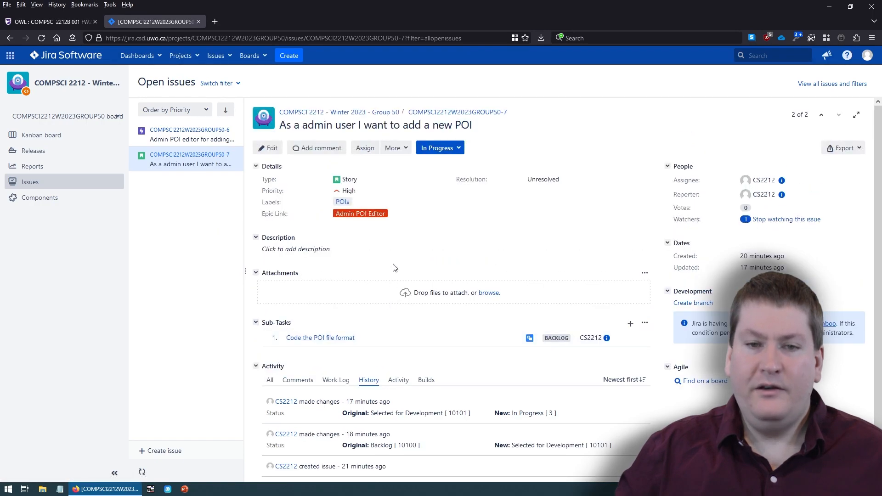
click(394, 147)
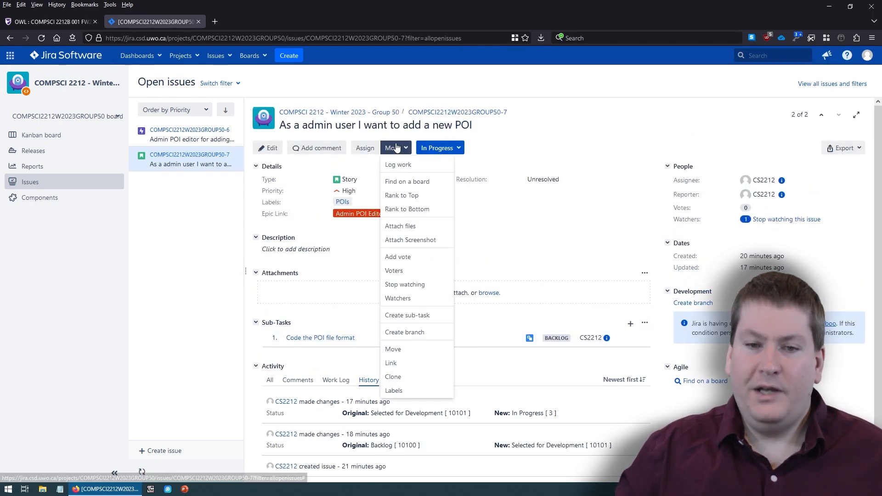
click(420, 315)
click(369, 181)
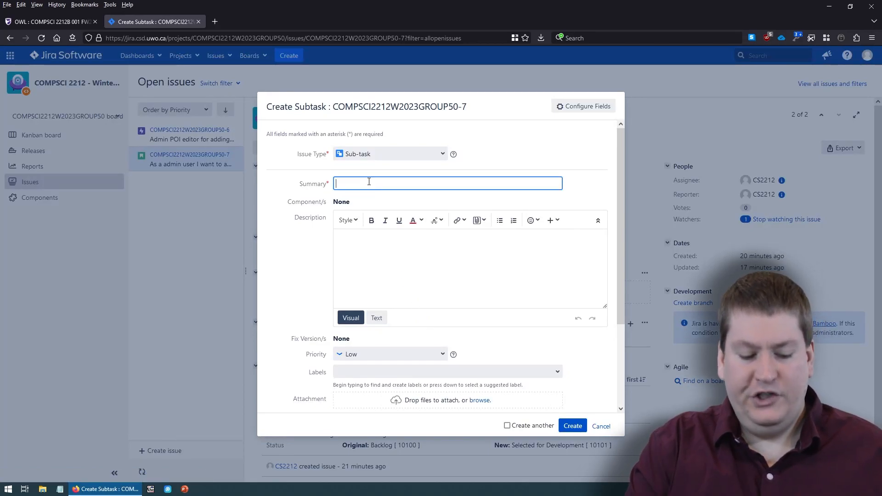
text(Code the edito)
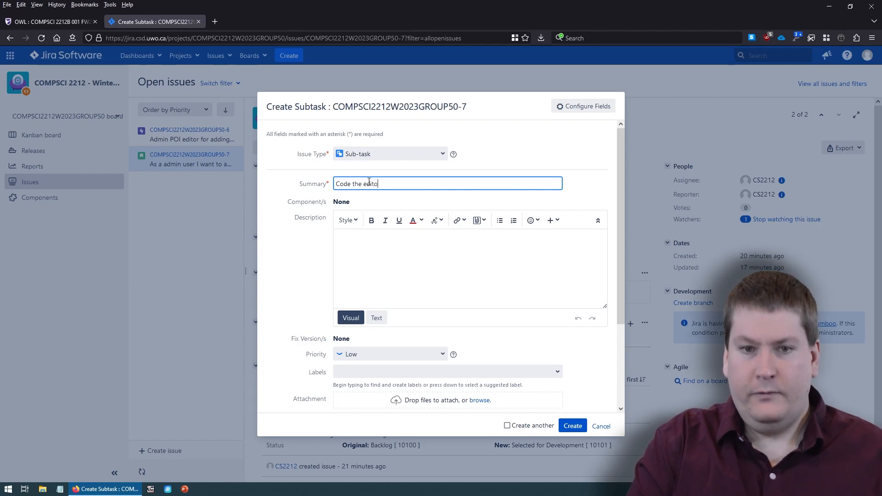
text(r GUI)
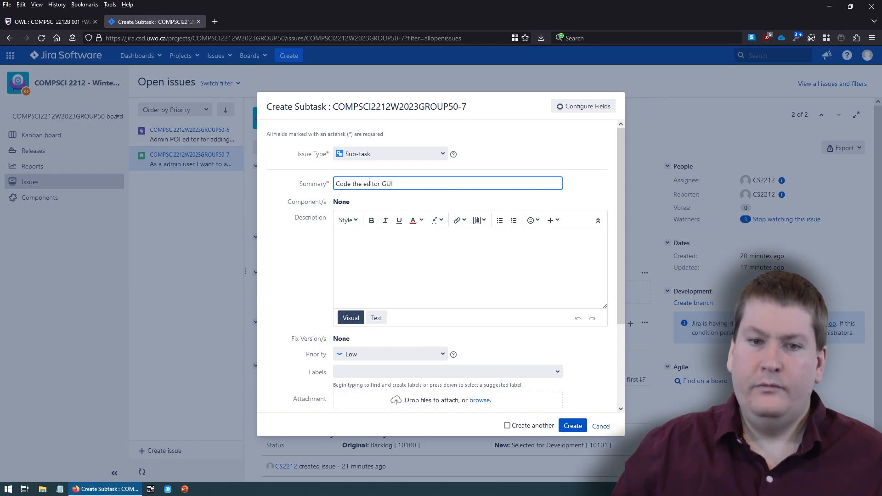
- Give the sub-task Low priority, assign it to the other suggested team member, and create it
scroll(394, 271, down, 3)
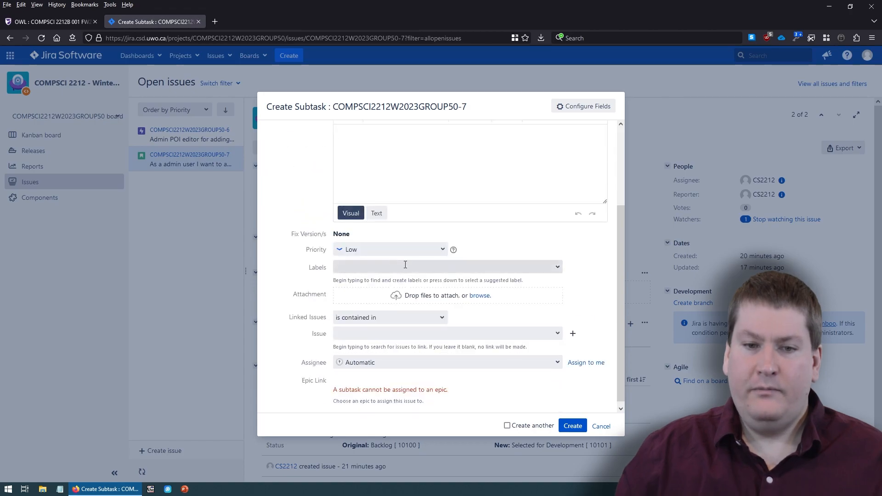
click(438, 249)
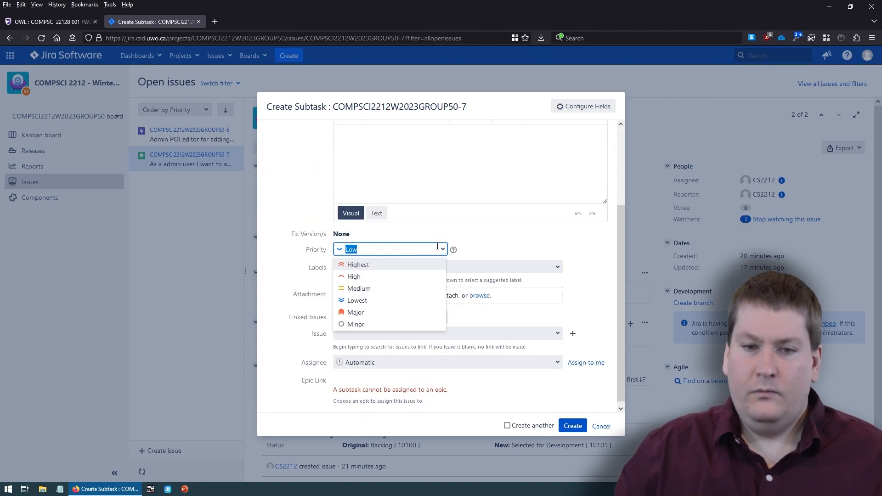
click(378, 301)
click(442, 249)
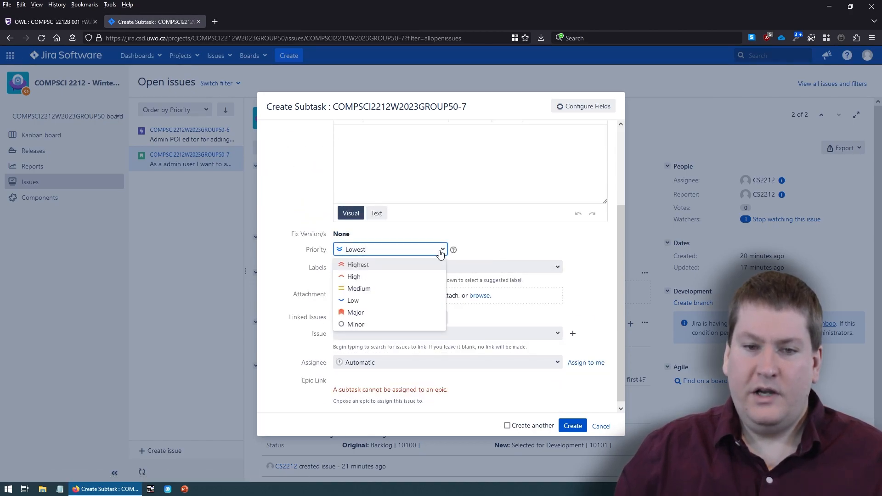
click(392, 306)
scroll(481, 288, down, 1)
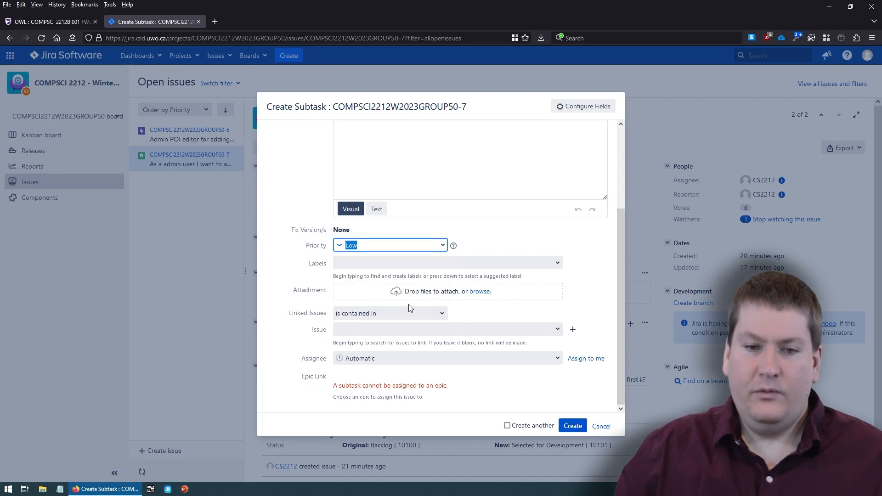
click(557, 360)
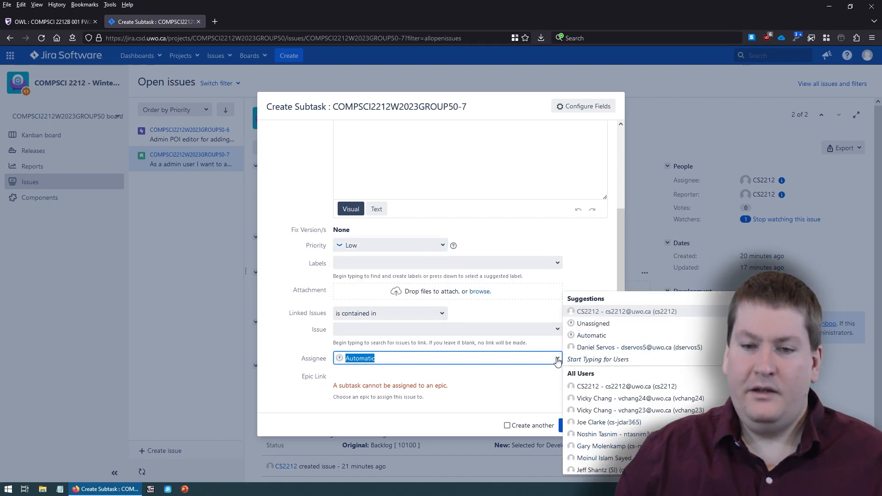
click(607, 349)
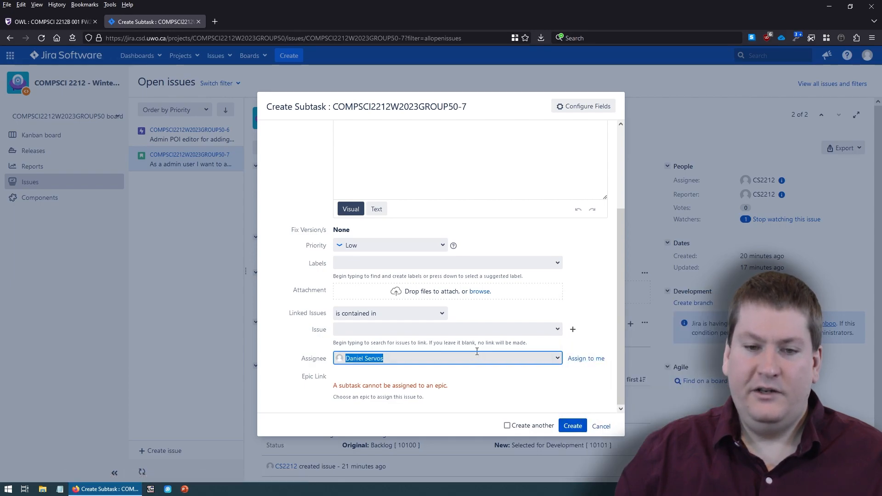
click(573, 427)
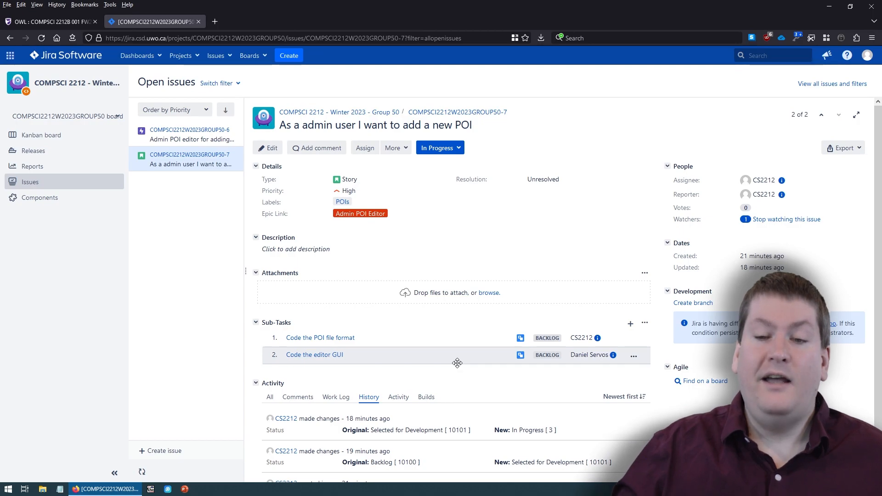
- On the Kanban board, move "Code the editor GUI" to Selected for Development and "Code the POI file format" through In Progress to Done
click(41, 136)
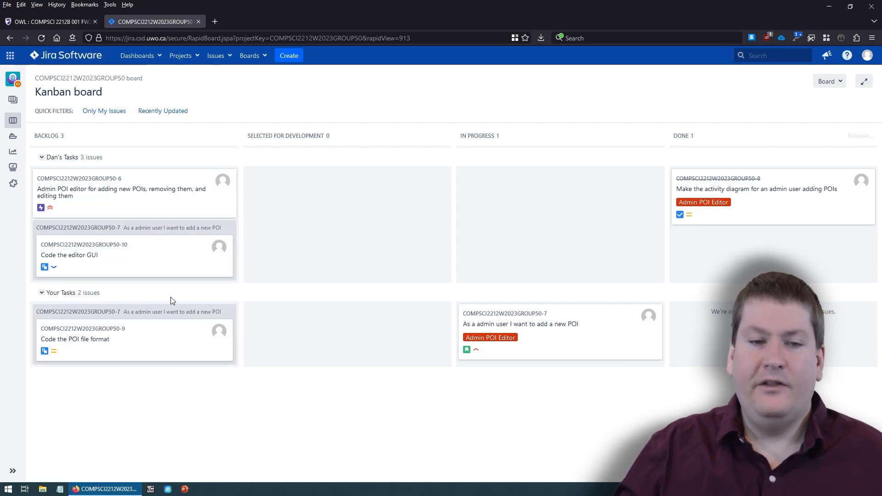
drag(161, 253, 344, 248)
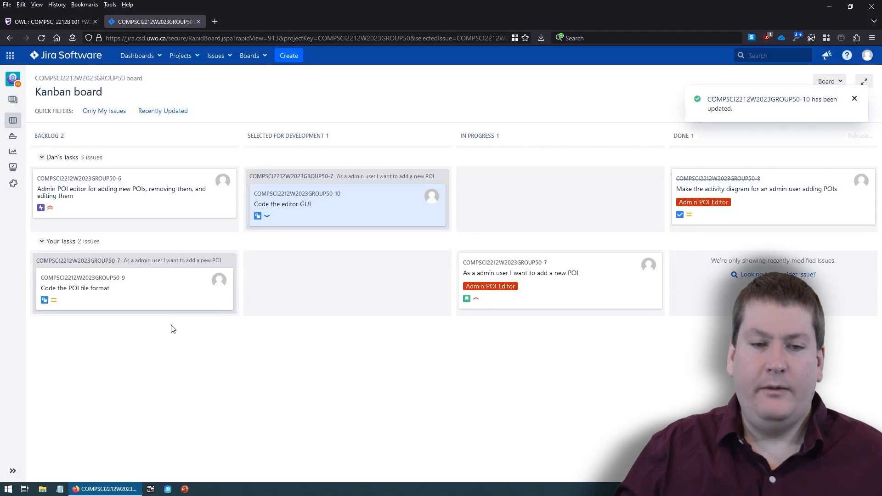
drag(158, 299, 559, 287)
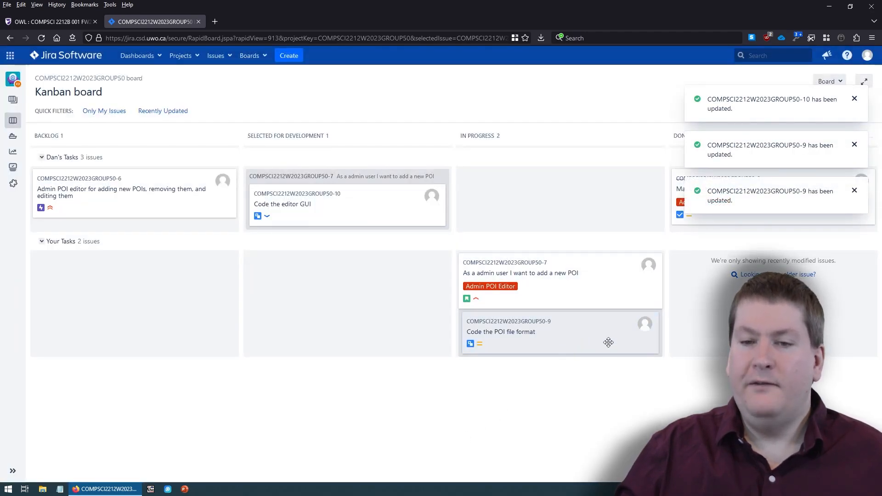
drag(608, 343, 717, 321)
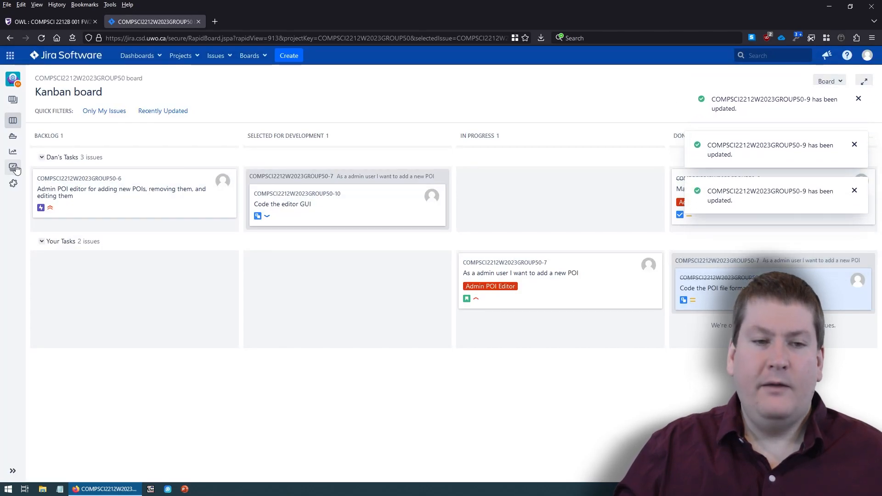
- Open the "As a admin user I want to add a new POI" story from the issue list and check its sub-tasks' statuses
click(14, 168)
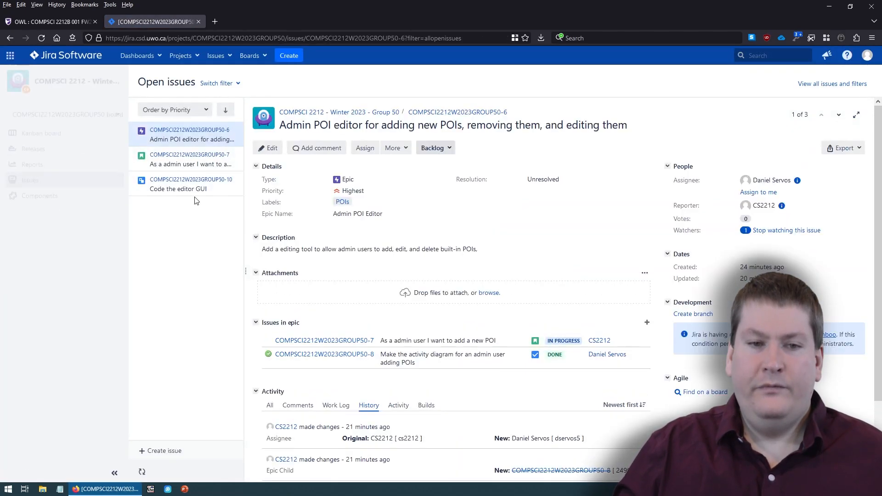
click(202, 162)
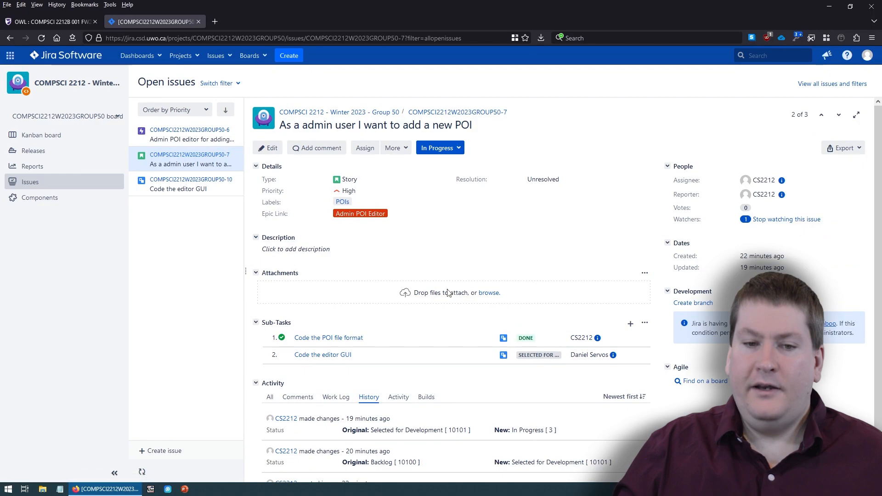
scroll(448, 292, down, 1)
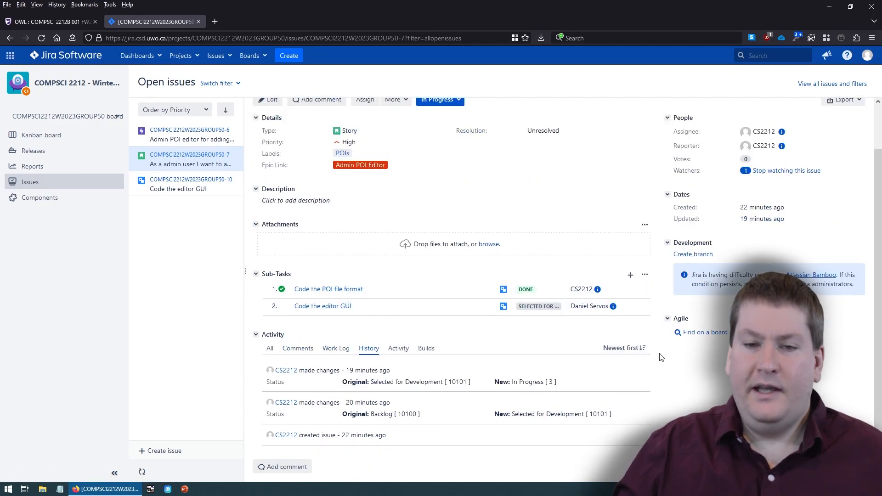
scroll(338, 178, up, 1)
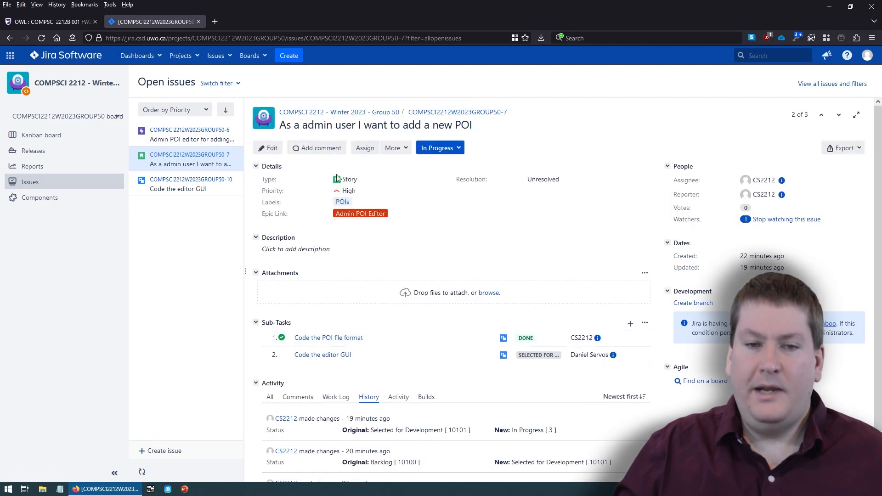